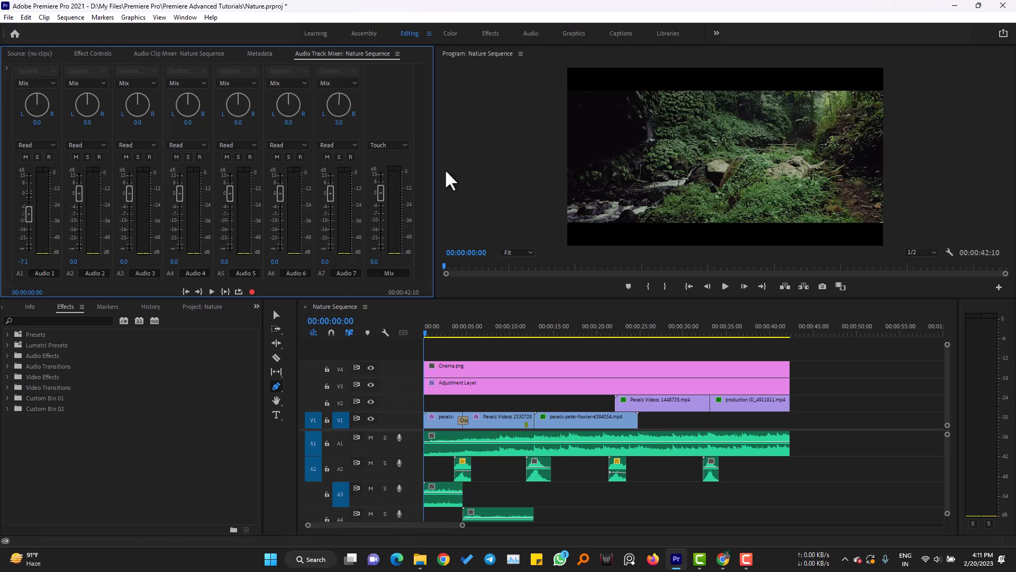
- Switch to the Audio workspace and reset it to its saved layout
left_click(166, 53)
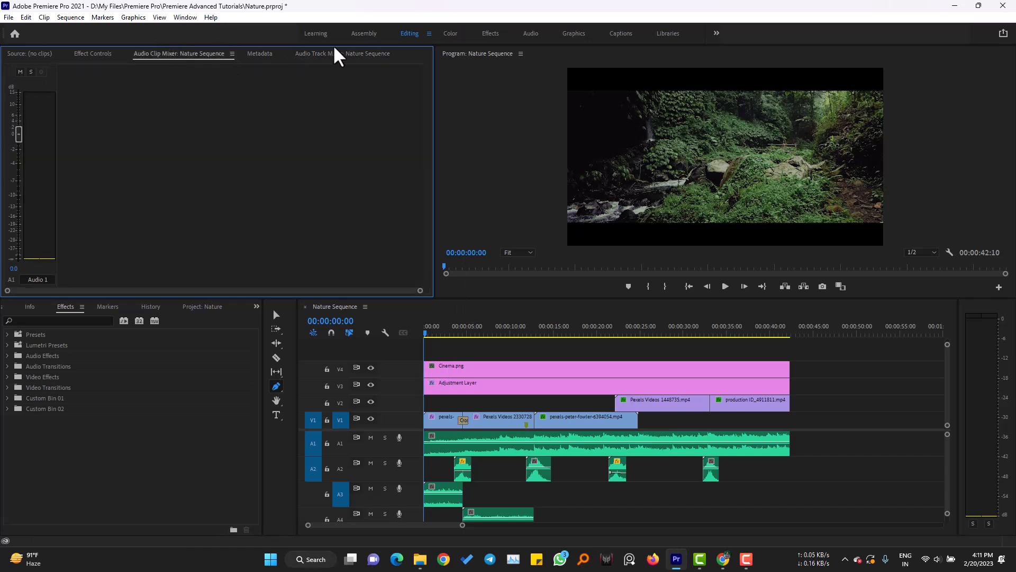
left_click(345, 56)
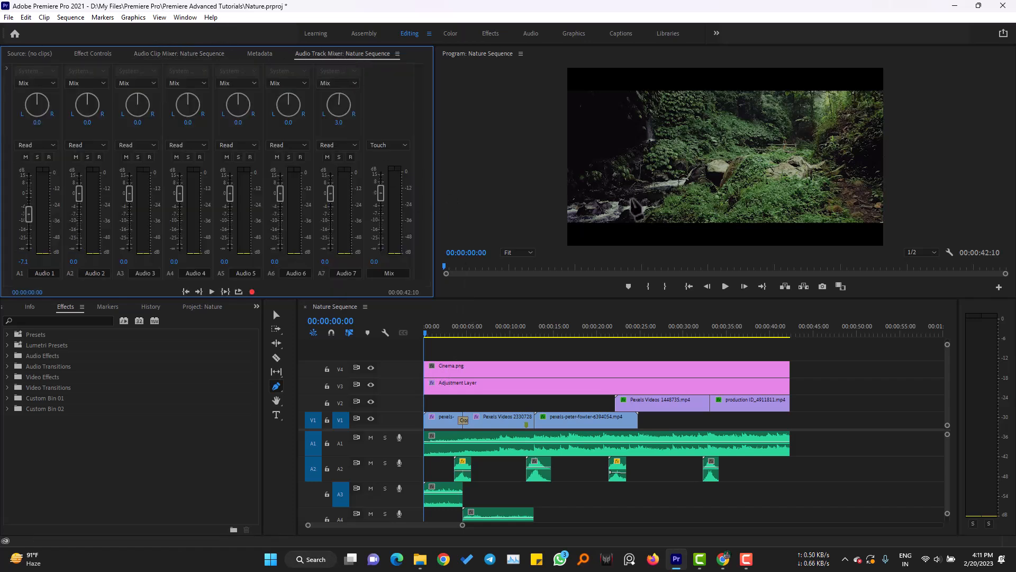
left_click(531, 33)
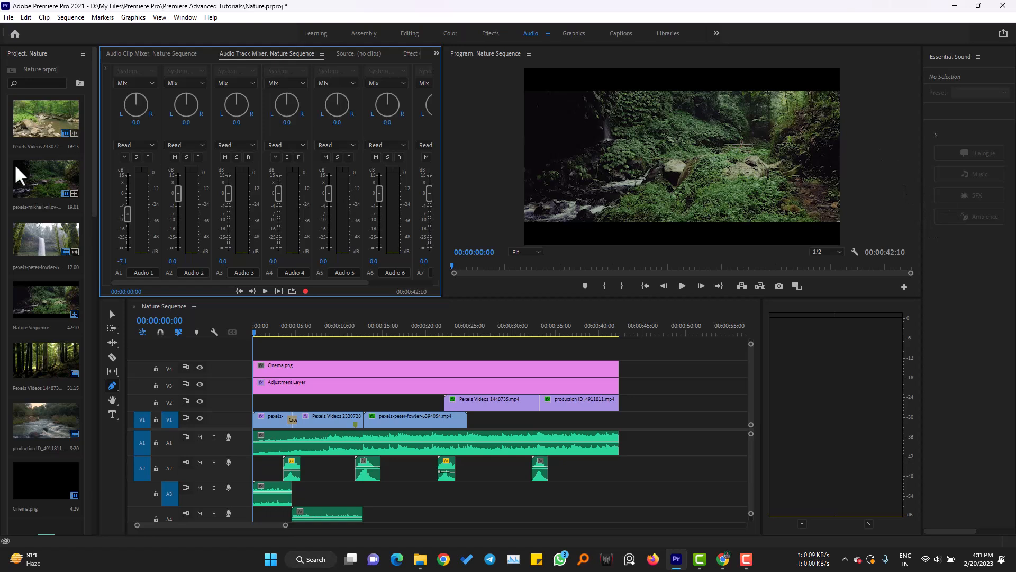
left_click(549, 34)
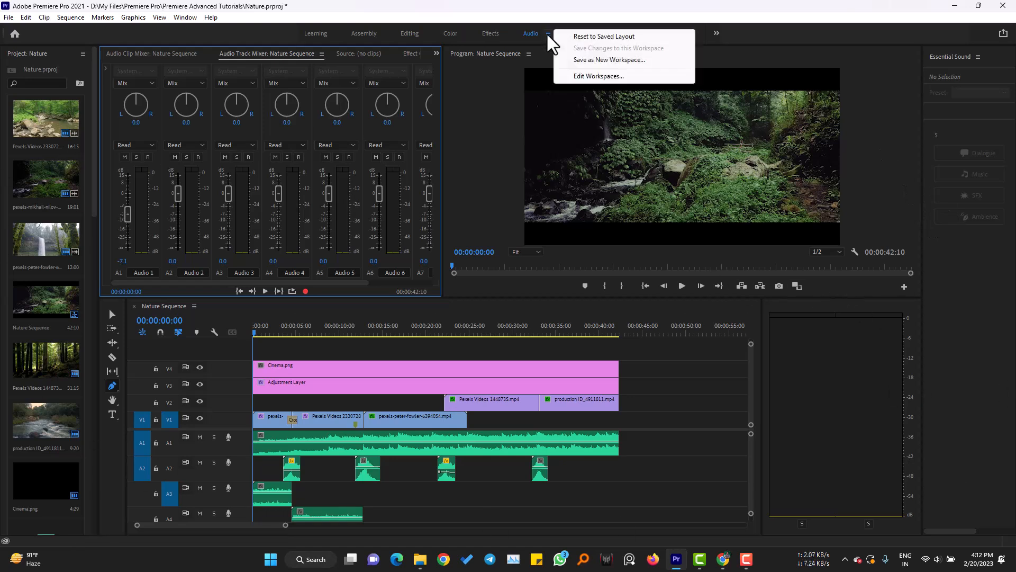
left_click(637, 37)
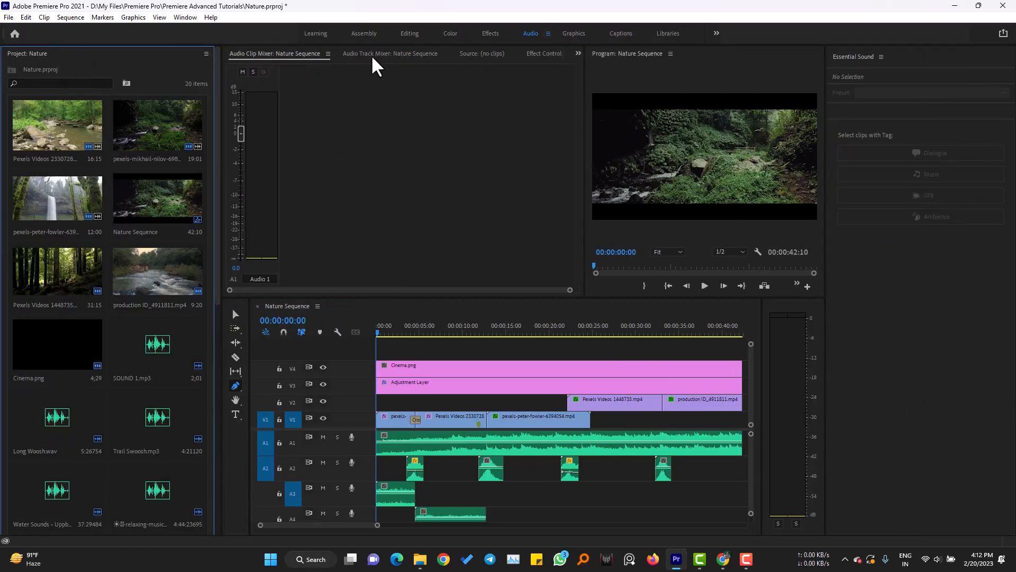
- Compare the Audio Clip Mixer with the Audio Track Mixer for Nature Sequence, leaving the Audio Track Mixer showing
left_click(413, 54)
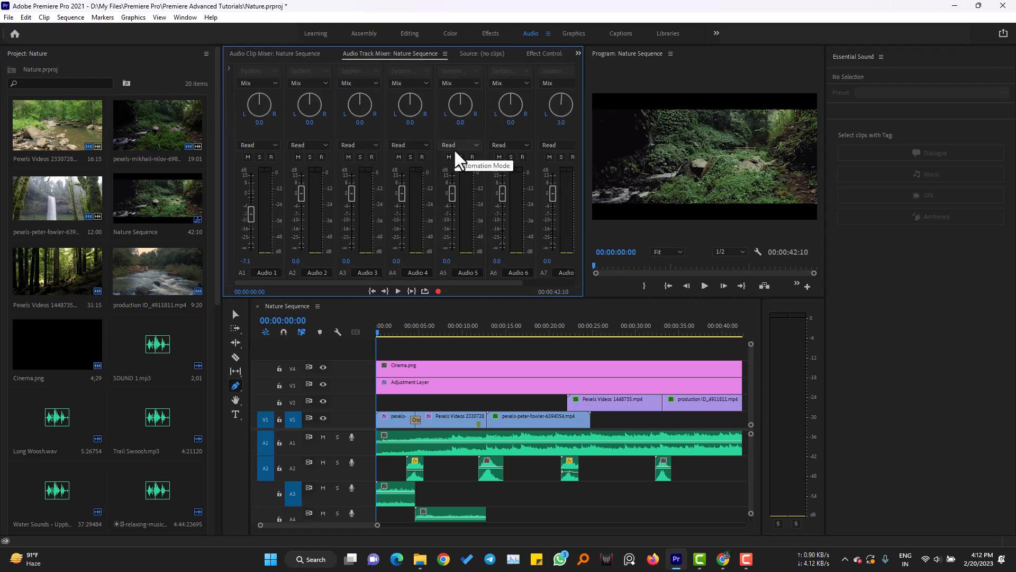
left_click(253, 55)
left_click(389, 55)
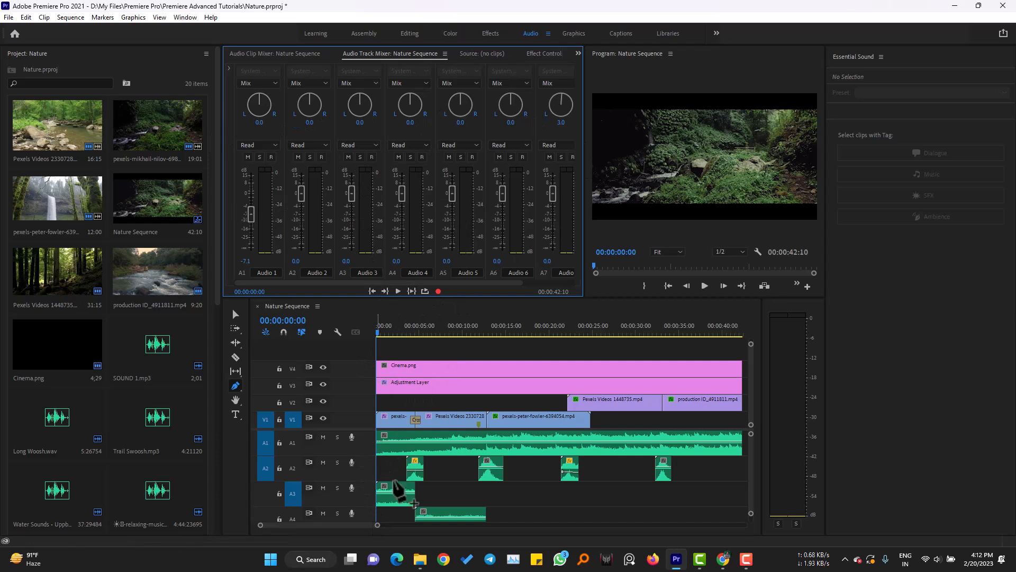
- Enlarge the timeline area and look through all of the sequence's audio tracks down to the Mix track
left_click_drag(621, 299, 622, 238)
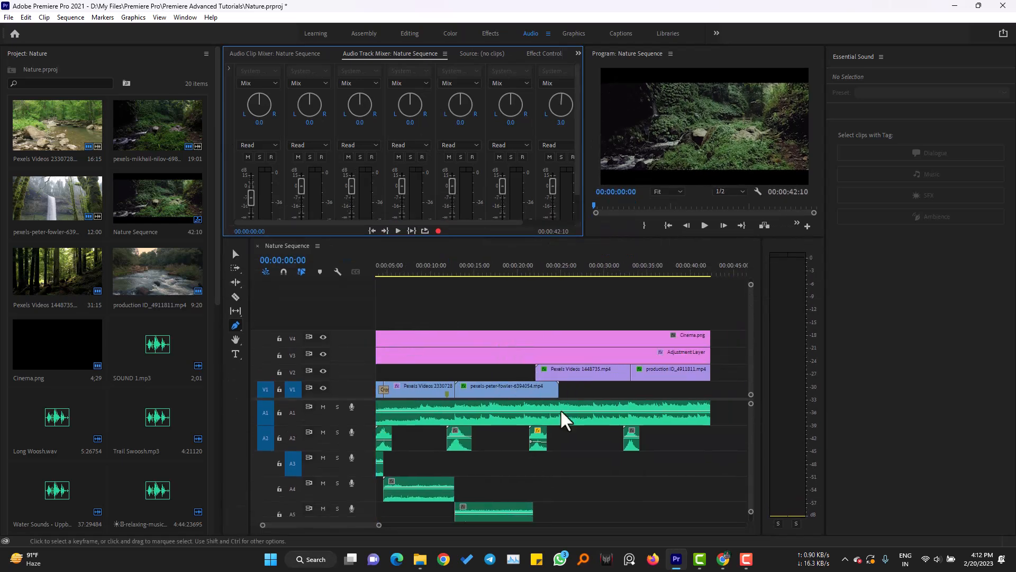
left_click(755, 461)
scroll(754, 460, "down", 3)
scroll(753, 432, "up", 3)
scroll(622, 471, "down", 3)
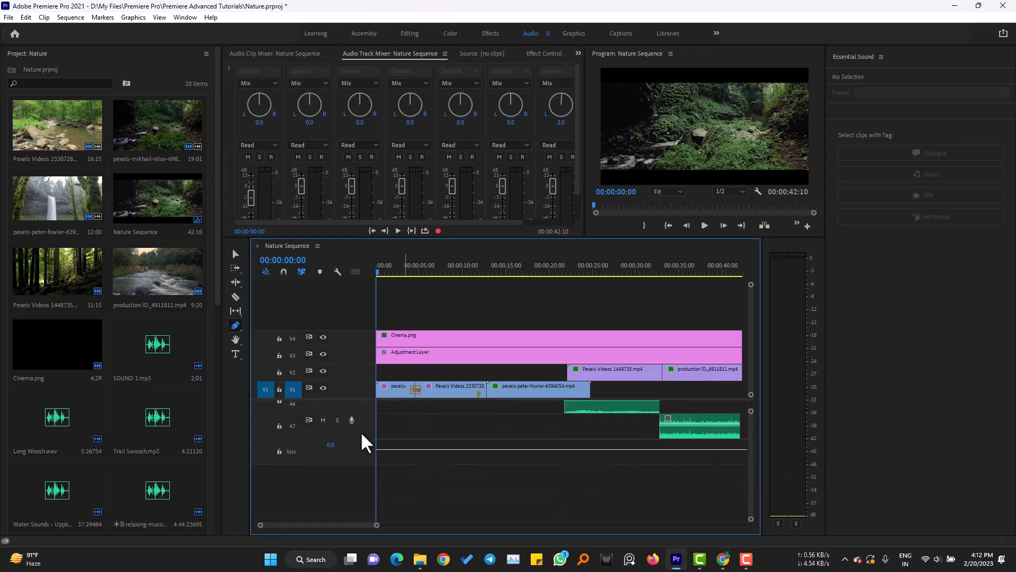
scroll(756, 472, "up", 3)
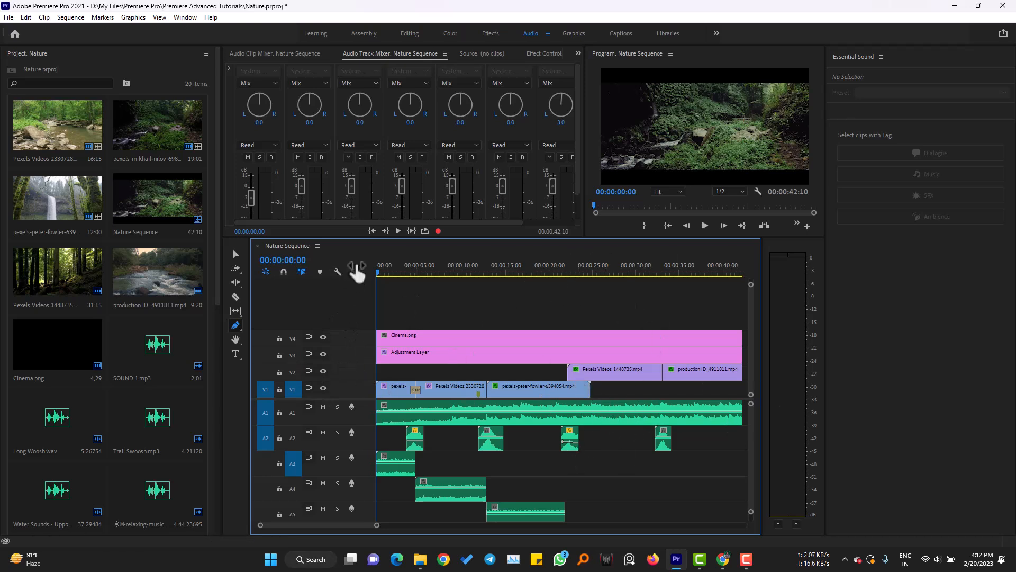
- Play the sequence from the start to about 00:00:14:20 to watch the track levels, and return the playhead to the beginning
key("space")
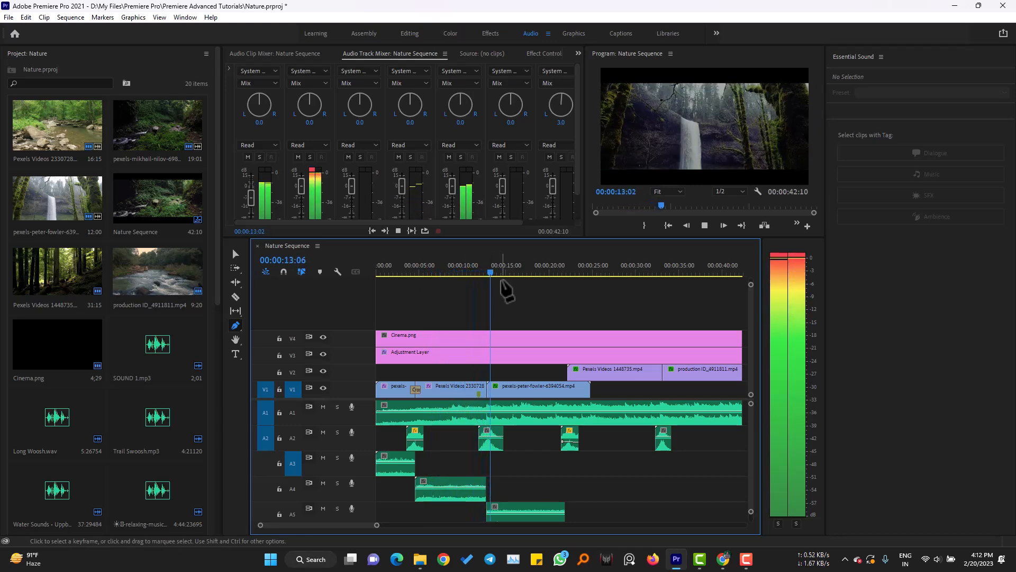
key("space")
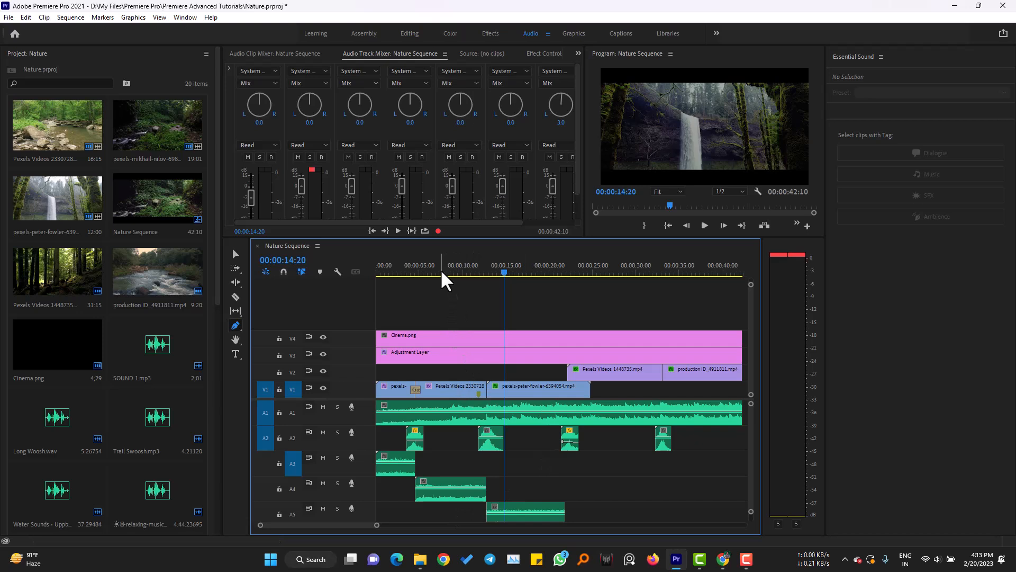
key("Home")
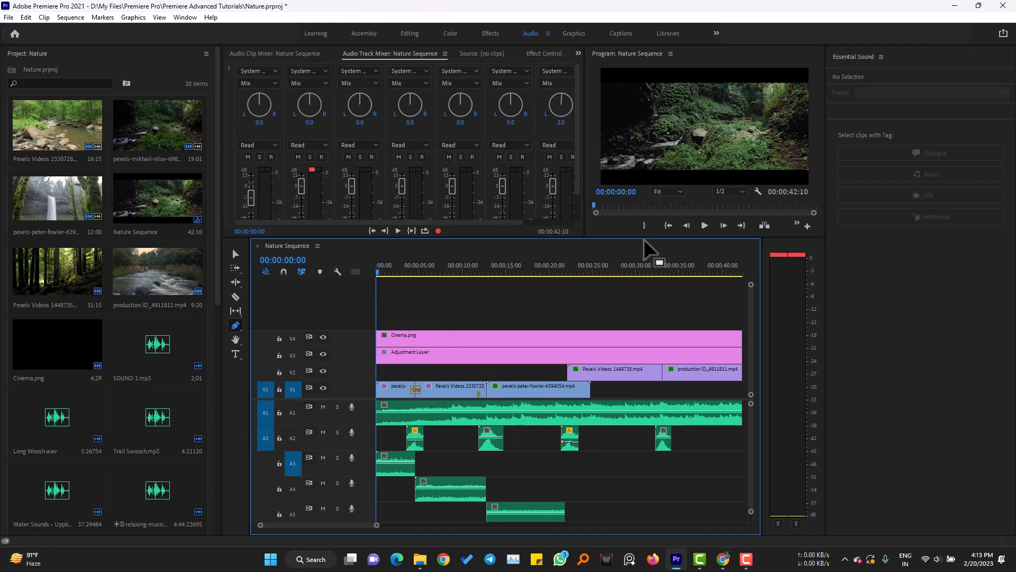
- Compare the mixer channels Audio 1 to Audio 7 and the Mix channel with the matching audio tracks in the timeline
left_click_drag(646, 238, 626, 352)
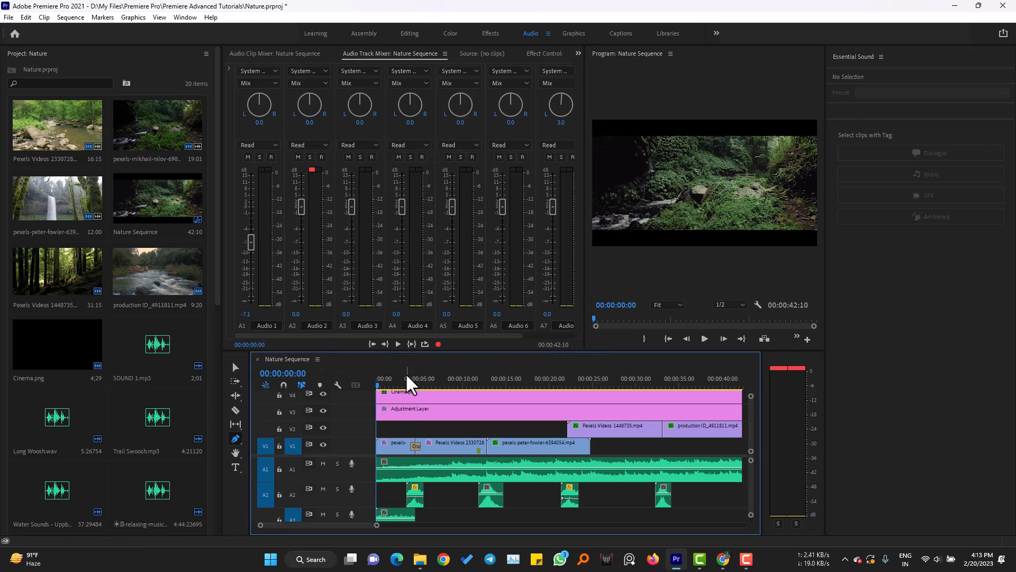
left_click_drag(456, 350, 466, 238)
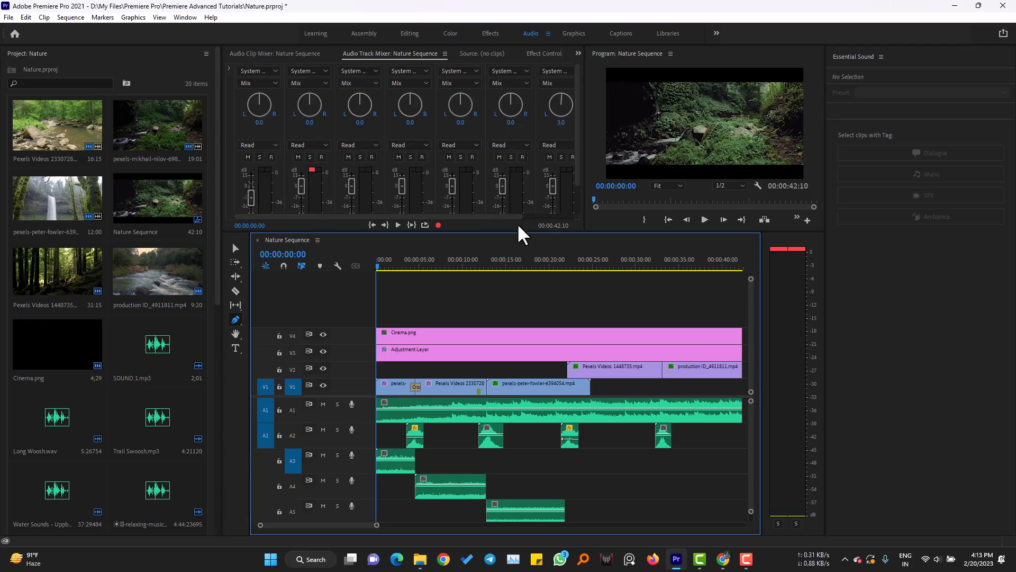
left_click_drag(510, 216, 571, 229)
scroll(335, 504, "down", 1)
scroll(341, 495, "up", 1)
left_click_drag(751, 433, 745, 504)
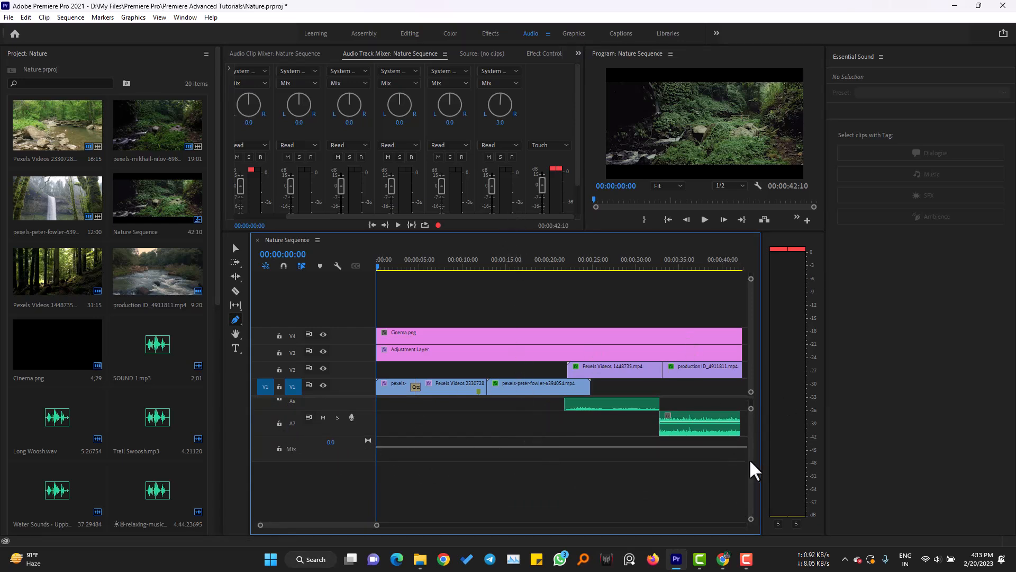
left_click_drag(753, 460, 753, 431)
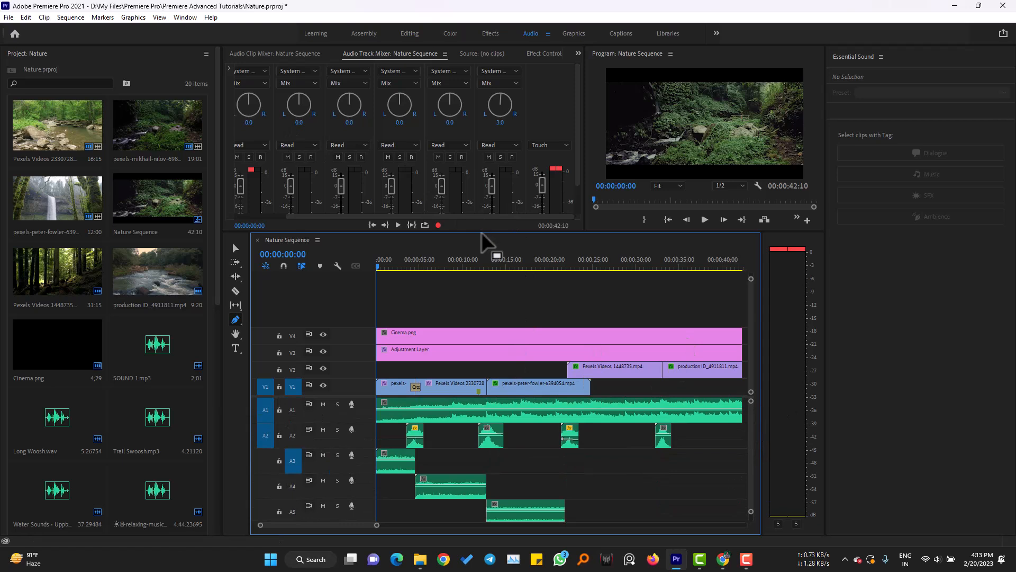
left_click_drag(481, 233, 484, 344)
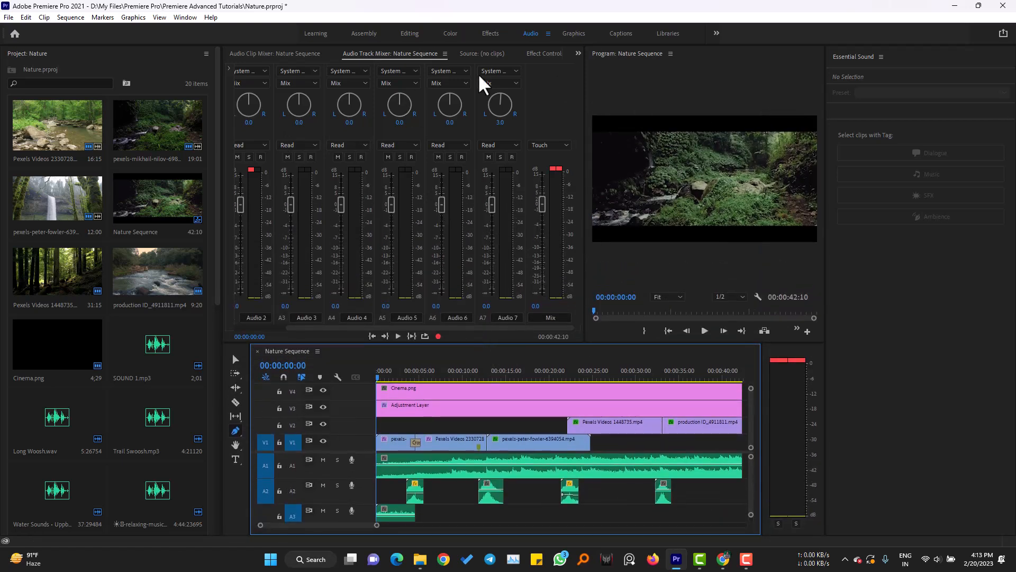
left_click_drag(315, 328, 241, 345)
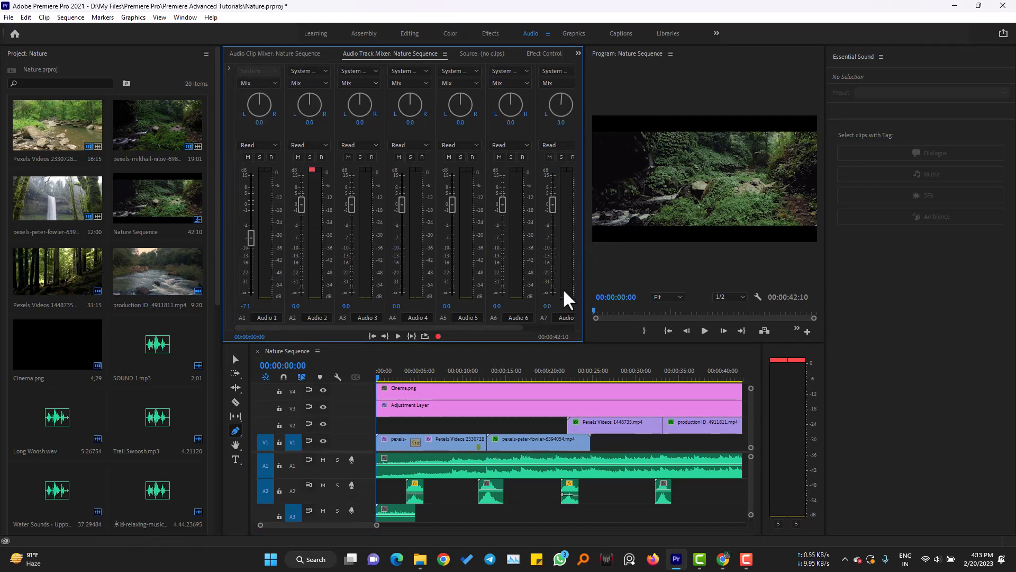
left_click_drag(520, 327, 566, 328)
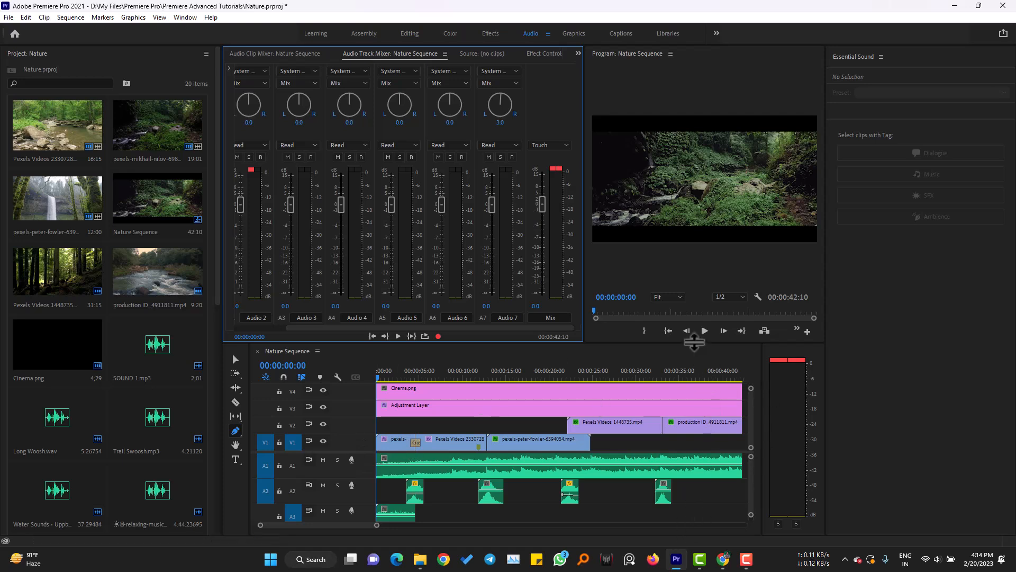
- Add an audio track directly below A4 in the timeline and check the mixer's last channels
left_click_drag(695, 344, 695, 286)
right_click(367, 512)
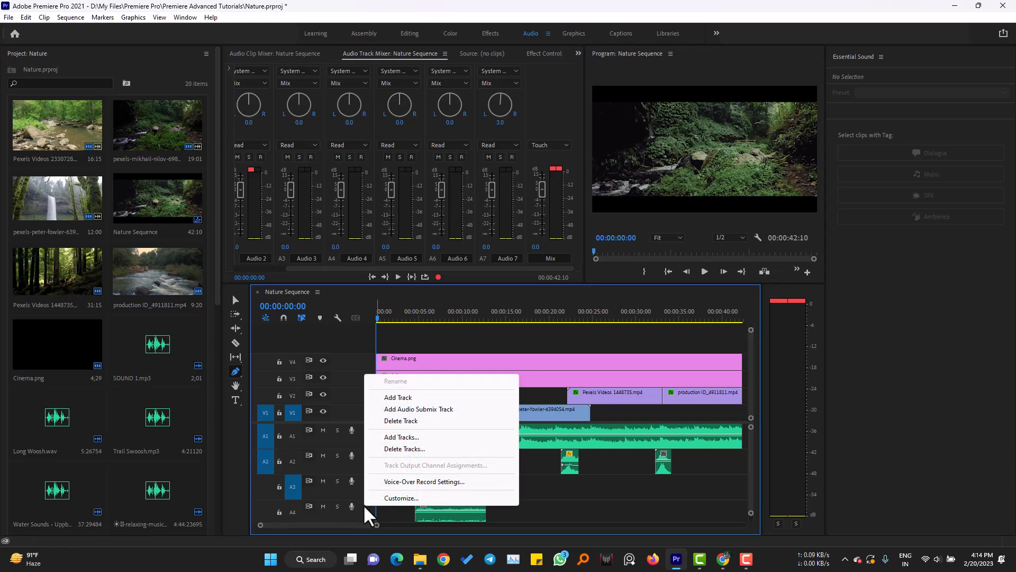
left_click(409, 401)
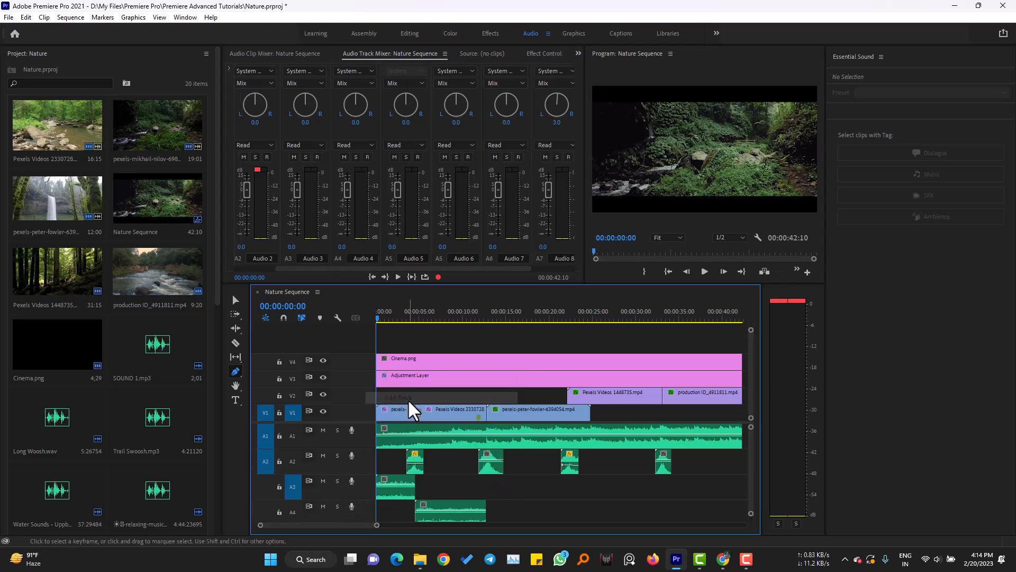
left_click_drag(462, 270, 524, 270)
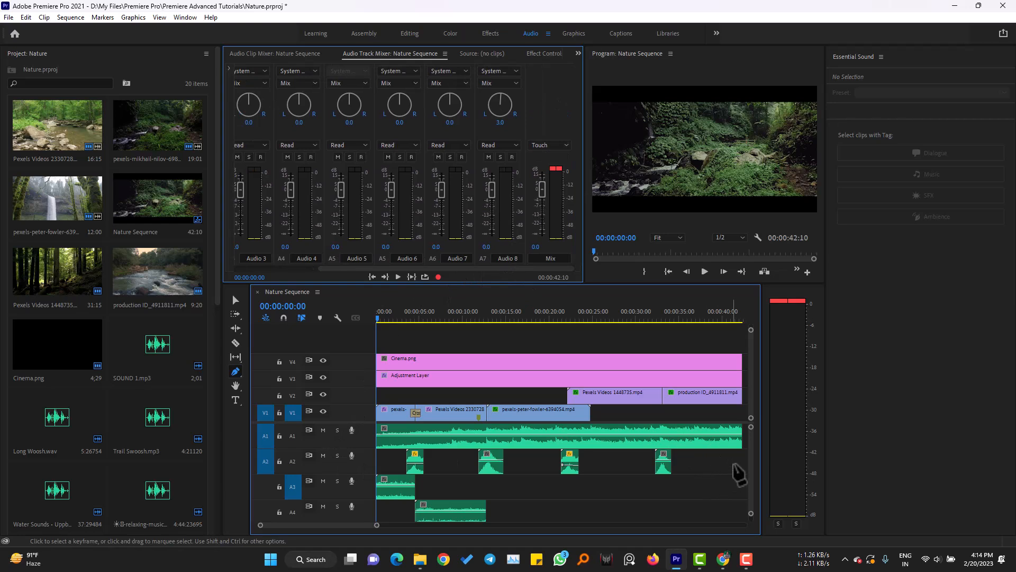
- Delete audio track A8 from the sequence
scroll(751, 461, "down", 5)
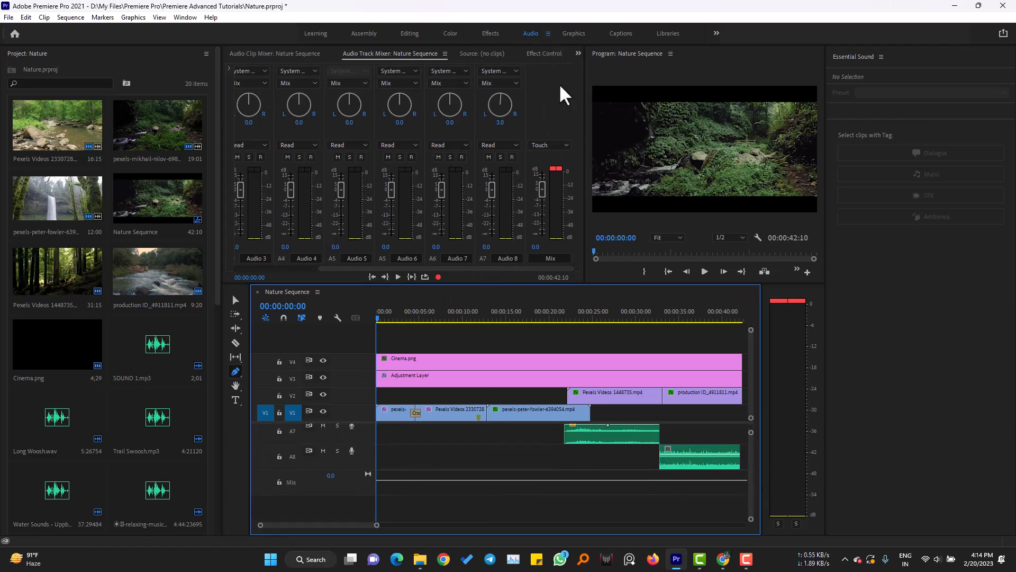
right_click(312, 465)
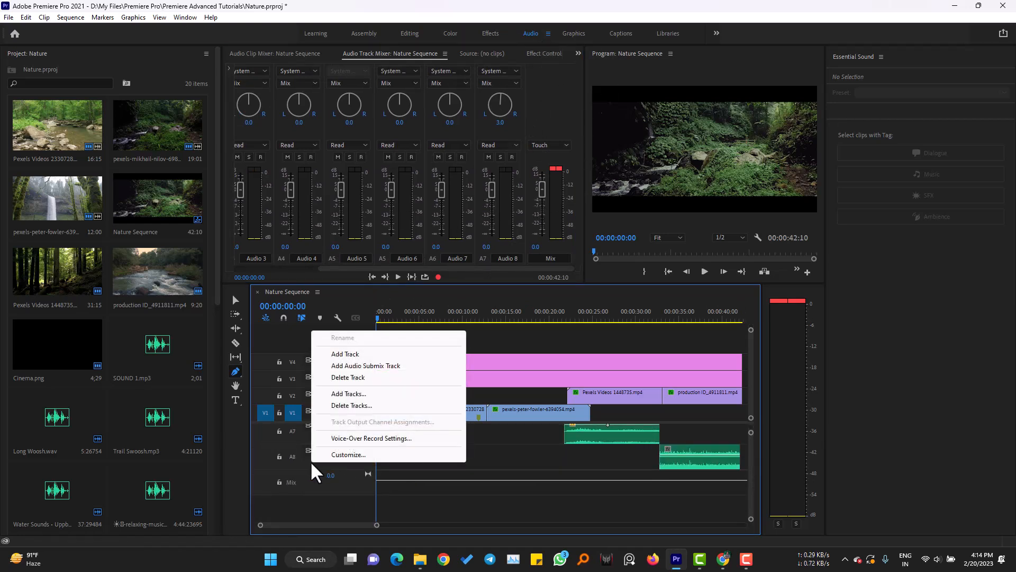
left_click(353, 377)
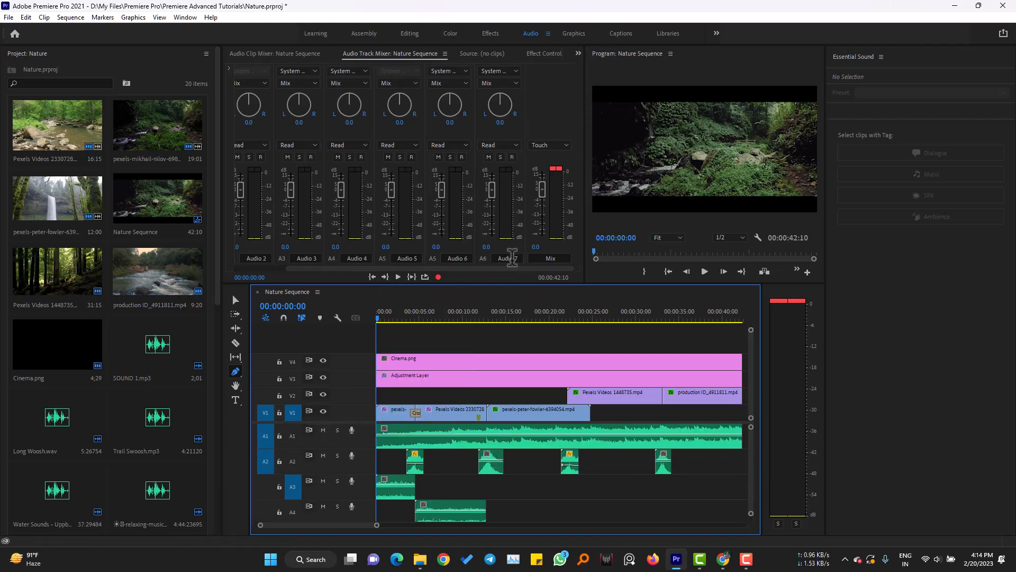
- Enlarge the track mixer and rename the Audio 1 track as Music
left_click_drag(540, 285, 541, 331)
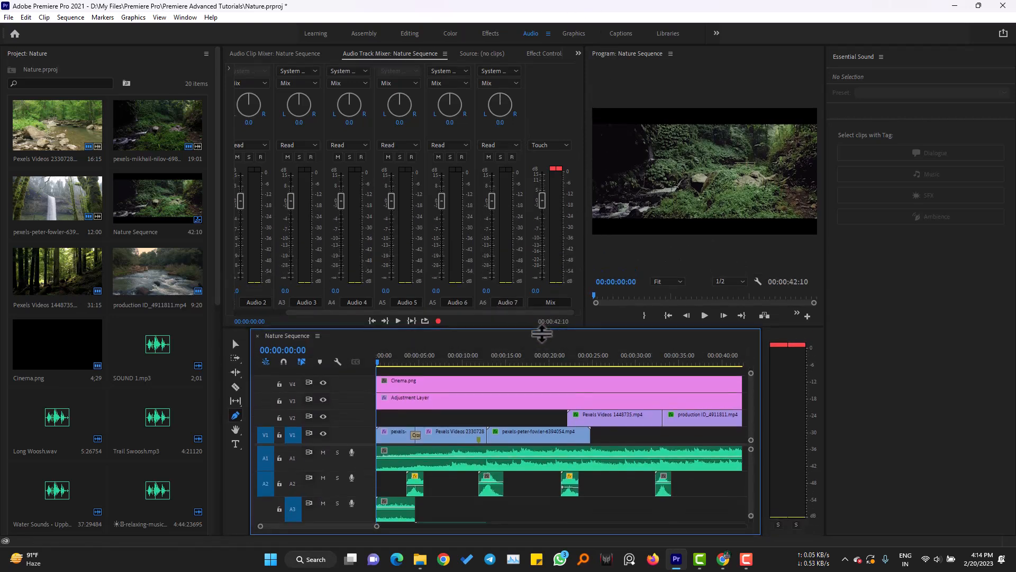
left_click_drag(468, 312, 342, 331)
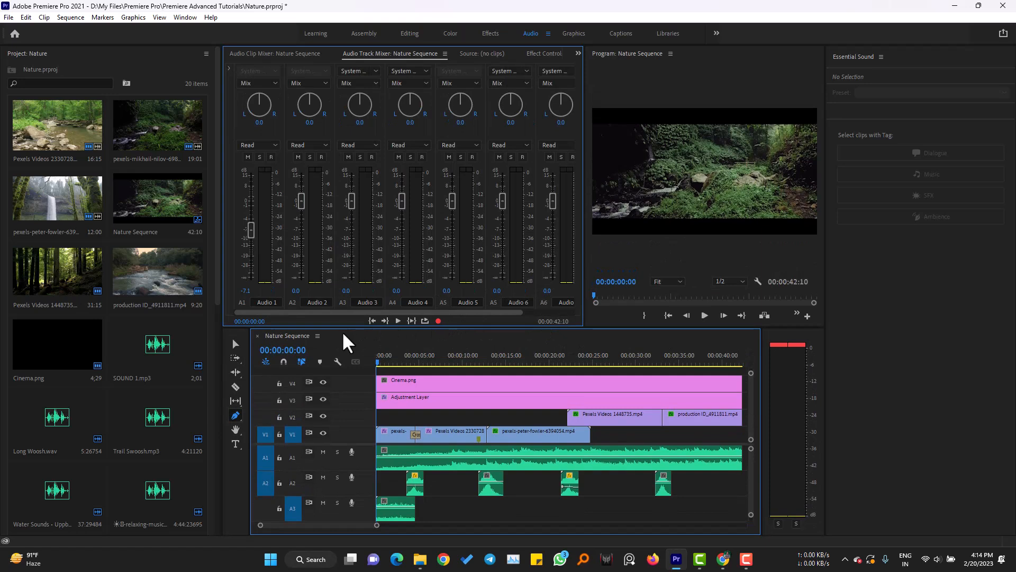
left_click(235, 344)
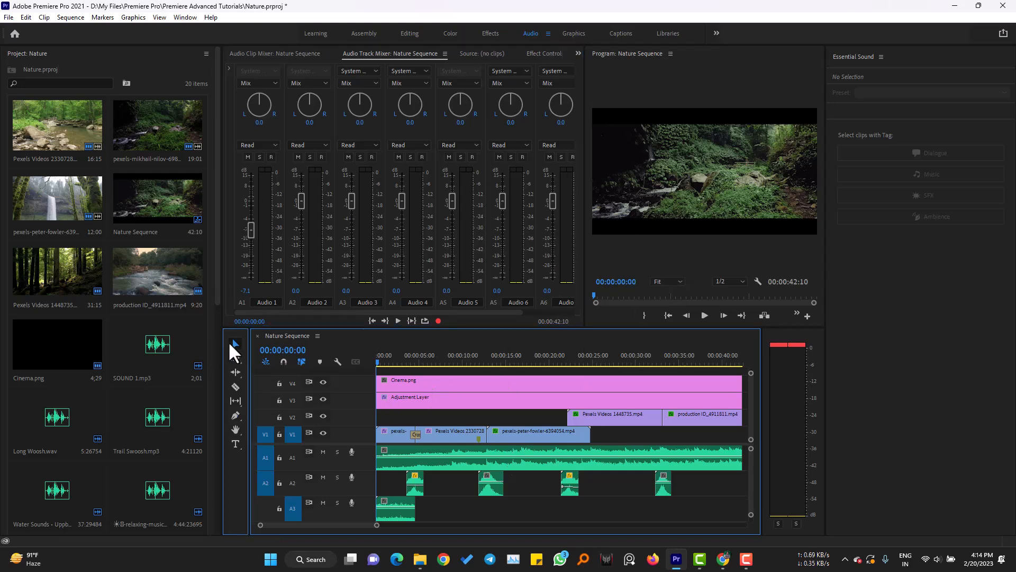
left_click(266, 303)
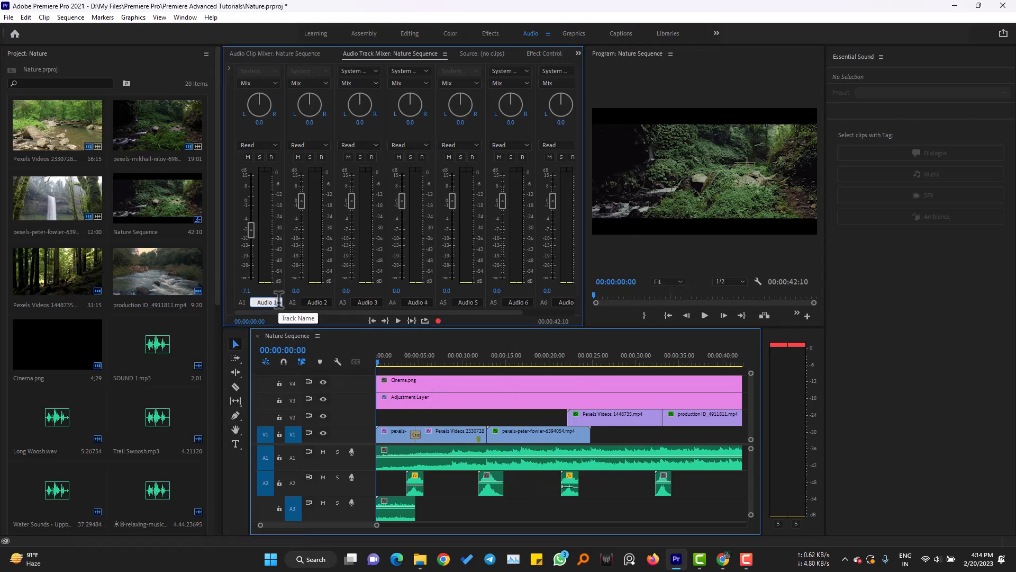
type("Mu")
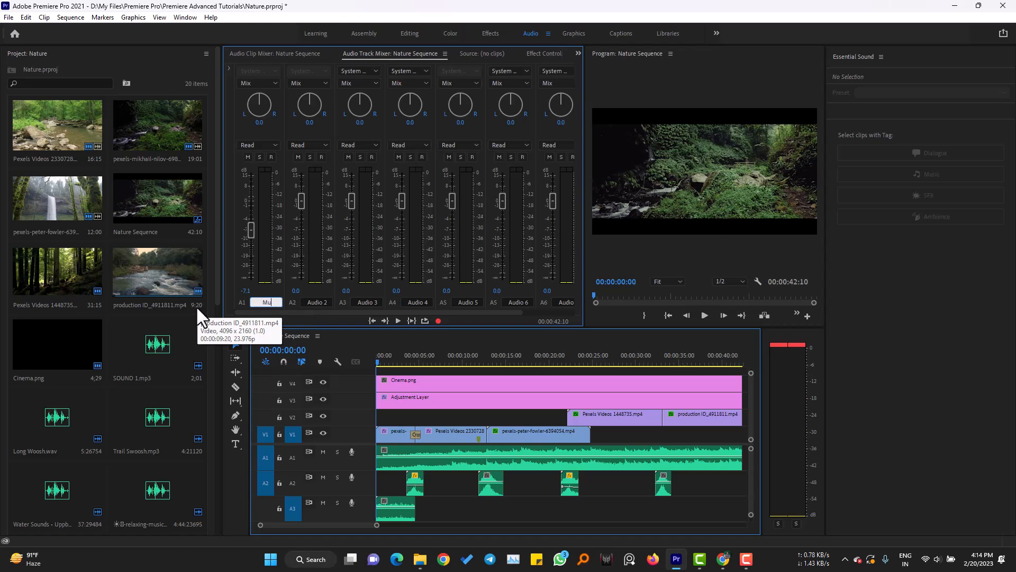
type("sic")
- Rename the Audio 2 track as Transition in the track mixer
double_click(329, 303)
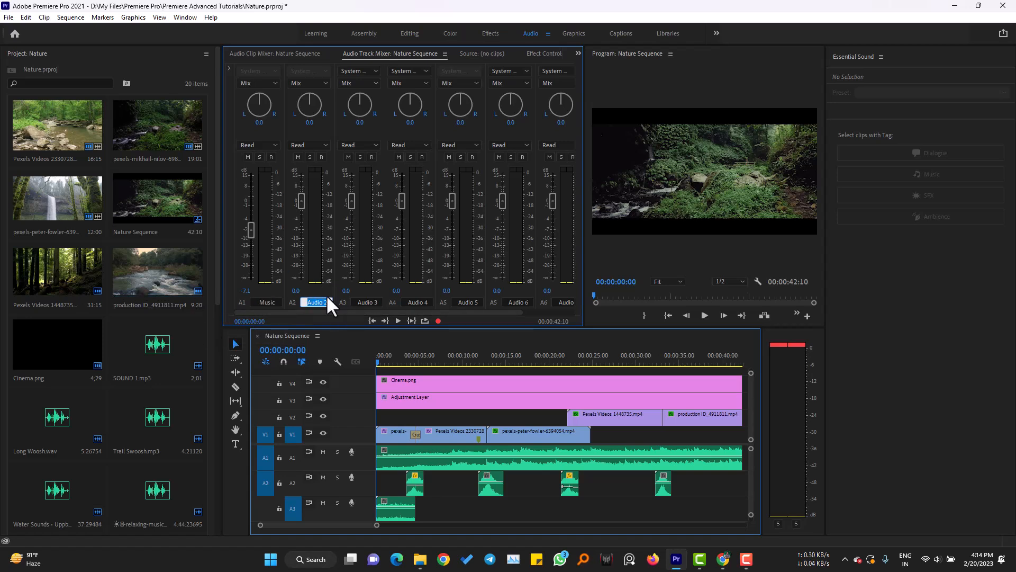
type("Transition")
key("Return")
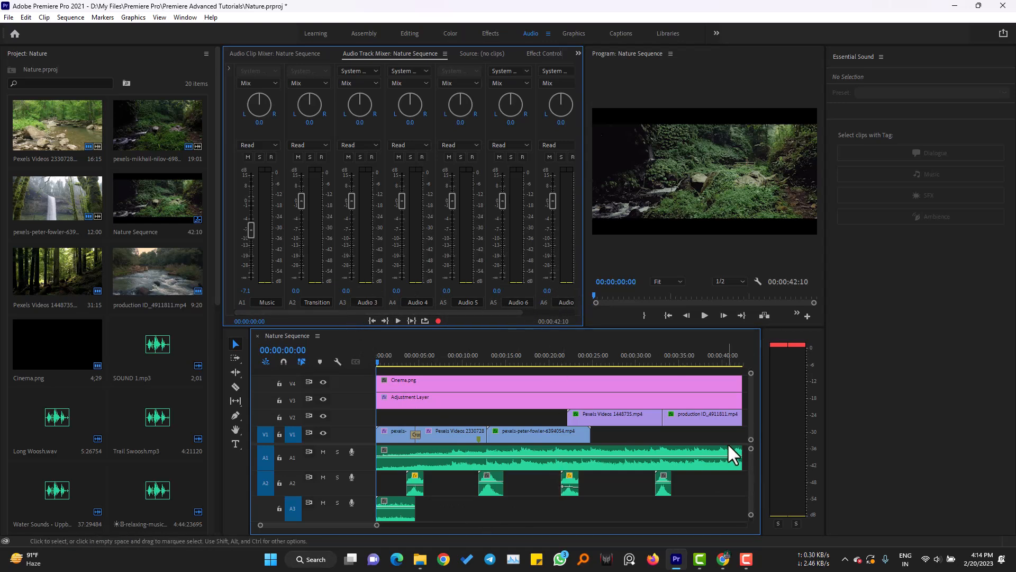
- Rename the Audio 3, Audio 4 and Audio 5 tracks as sfx1, sfx2 and sfx3 in the track mixer
scroll(752, 469, "down", 5)
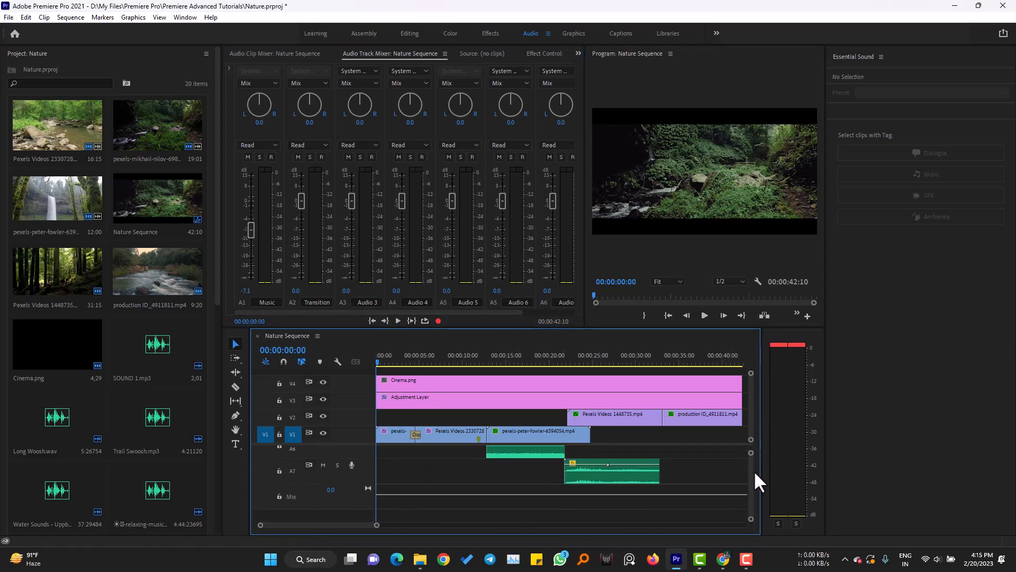
scroll(754, 474, "up", 5)
left_click(380, 301)
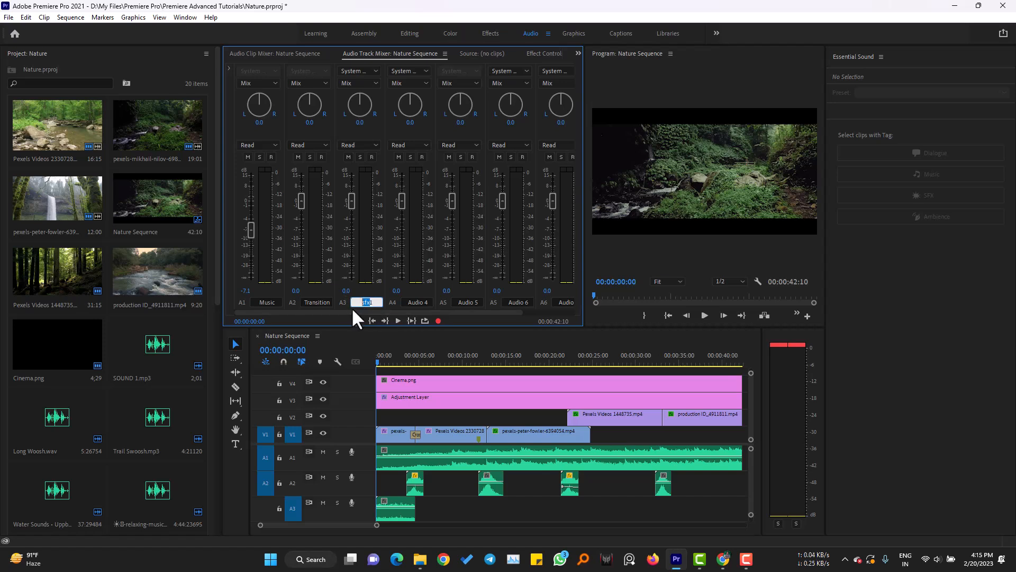
left_click(416, 302)
type("sfx2")
left_click(475, 302)
type("sfx3")
- Rename the Audio 6 track as sfx4 in the track mixer
left_click(508, 302)
type("sfx")
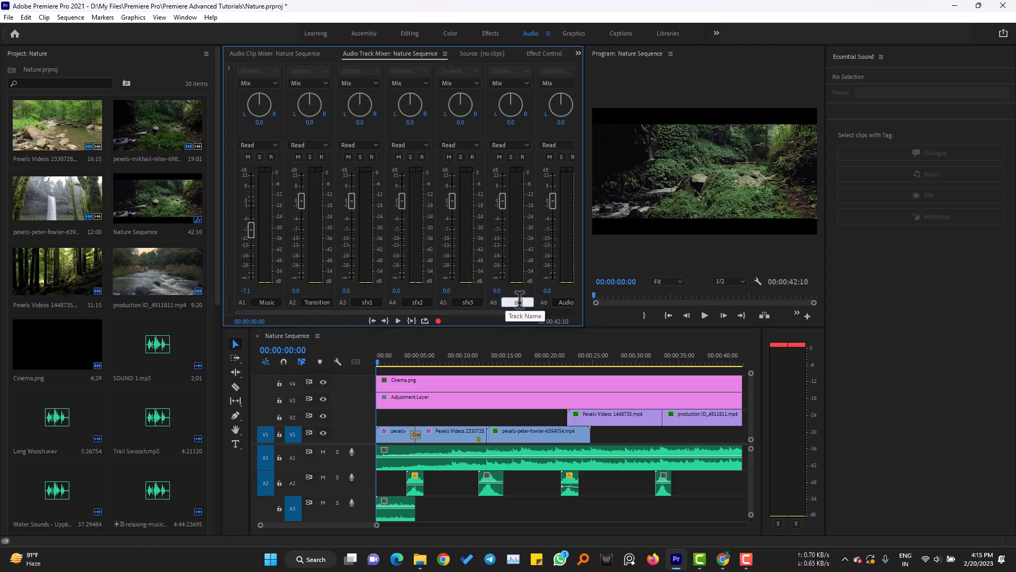
left_click(561, 301)
type("sfx")
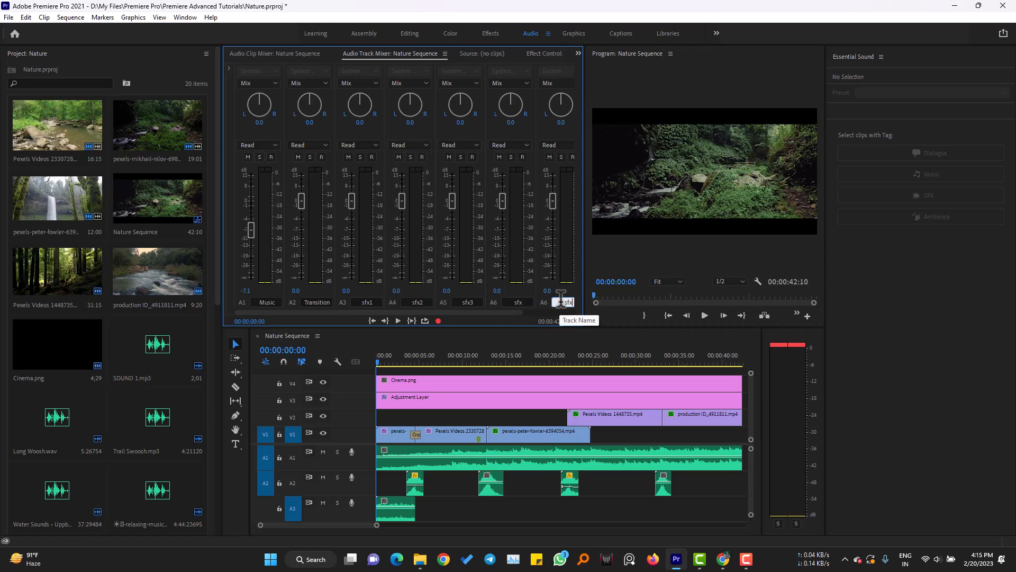
left_click(525, 299)
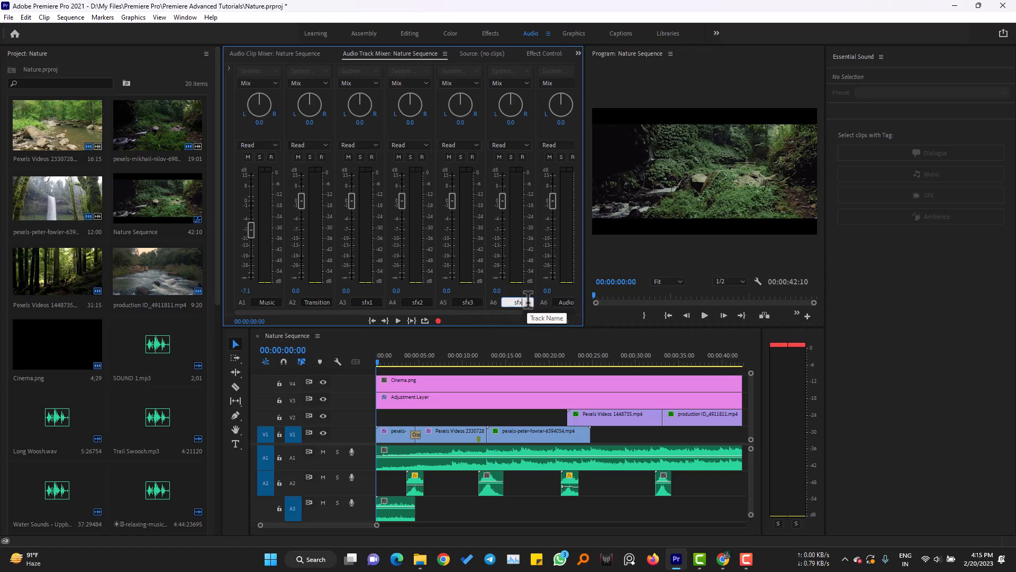
type("4")
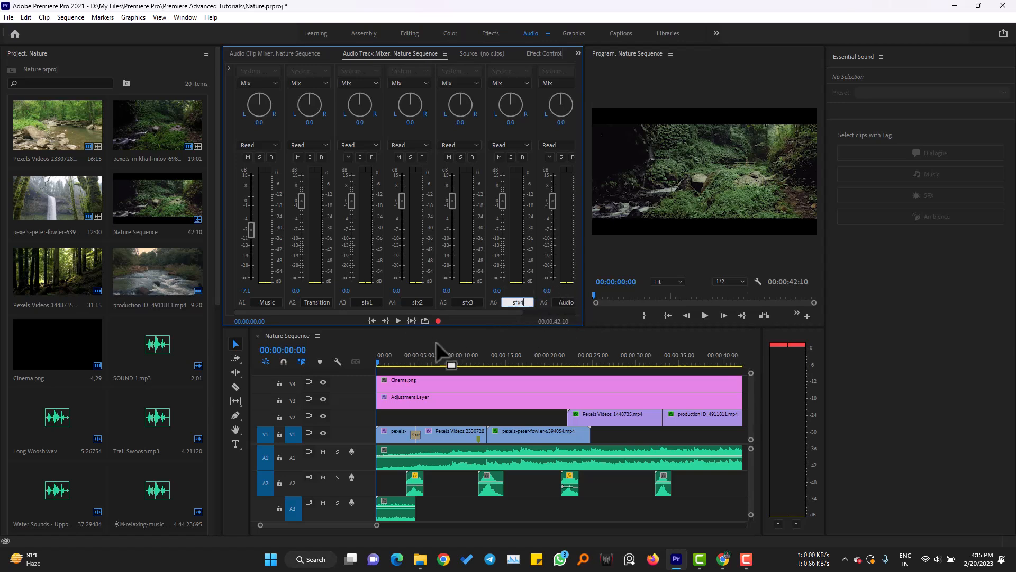
- Rename the Audio 7 track as sfx5 in the track mixer
left_click_drag(486, 313, 526, 312)
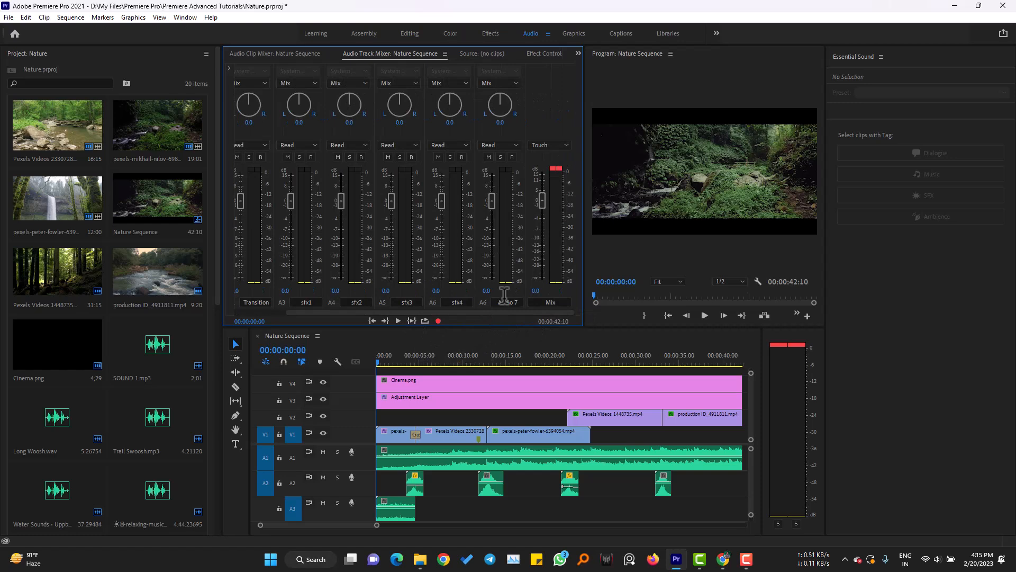
left_click(507, 301)
type("sfx5")
key("Return")
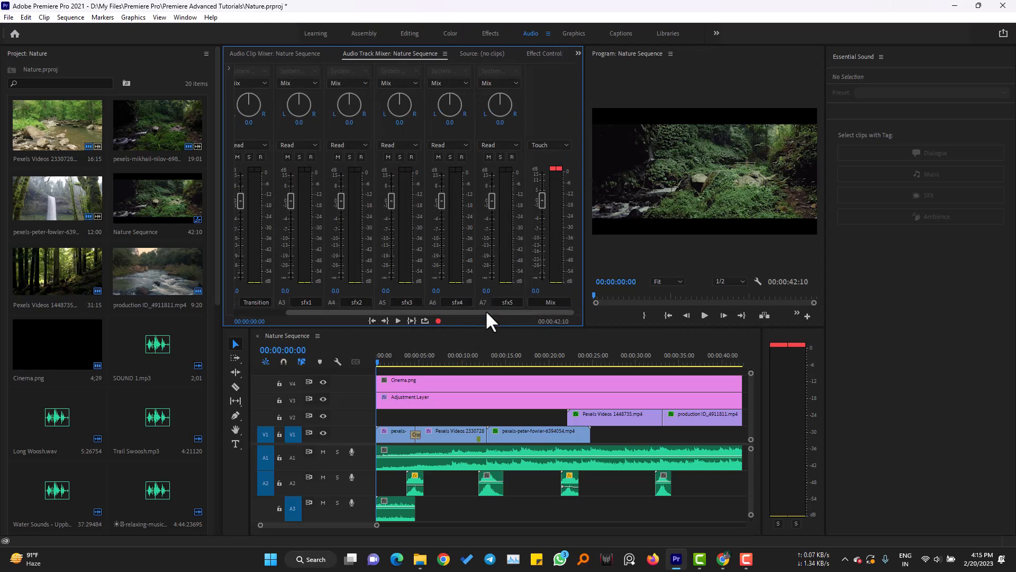
- Expand audio tracks A1 and A2 in the timeline to show their track names
left_click_drag(485, 312, 366, 312)
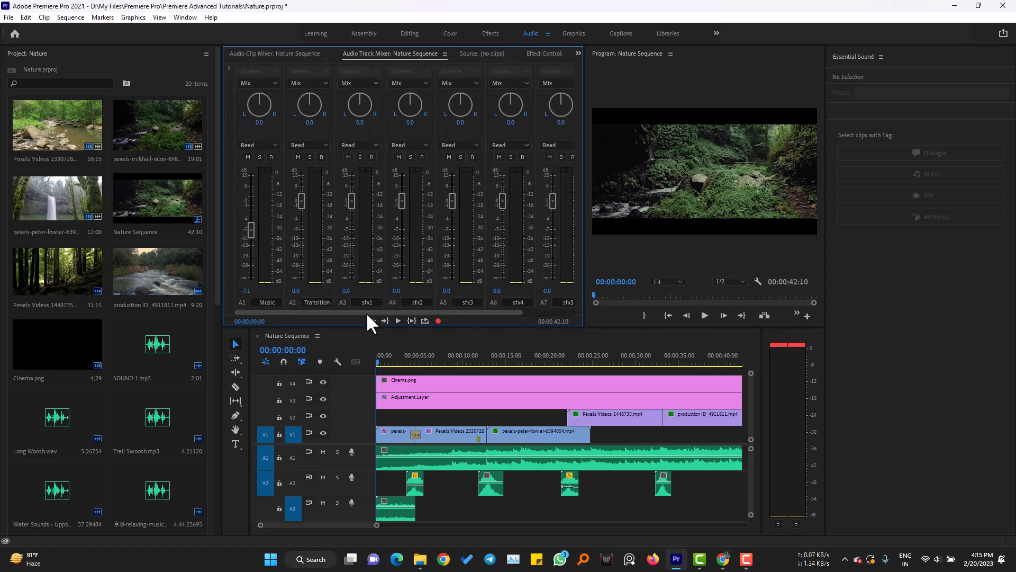
double_click(367, 453)
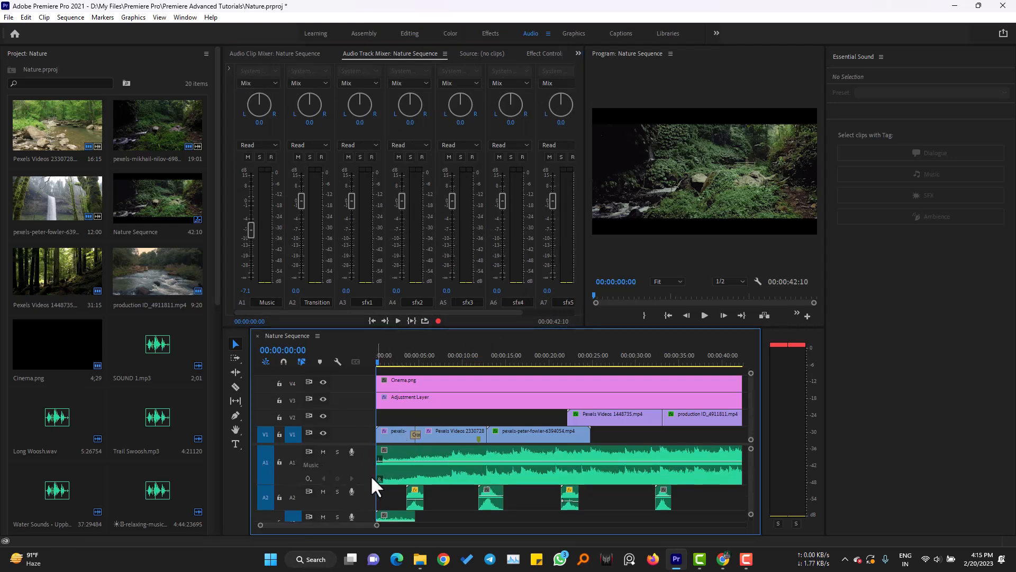
double_click(364, 496)
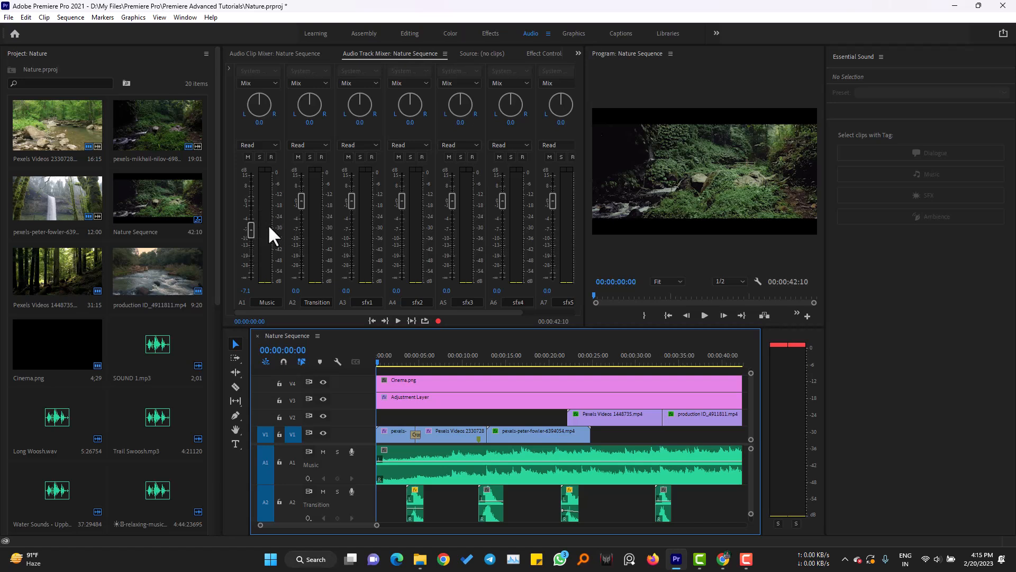
- Set the Music track's volume to 0 dB in the track mixer
left_click_drag(252, 223, 251, 201)
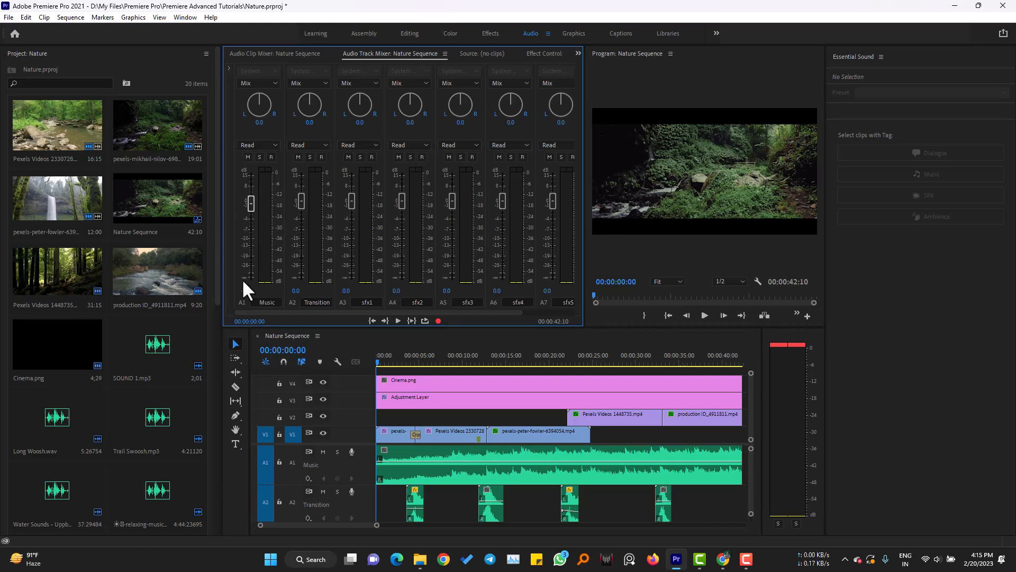
left_click(250, 290)
type("0")
key("Return")
- Select the music clip on A1 and lower the Music track's volume to about -16 dB while the sequence plays
left_click(451, 464)
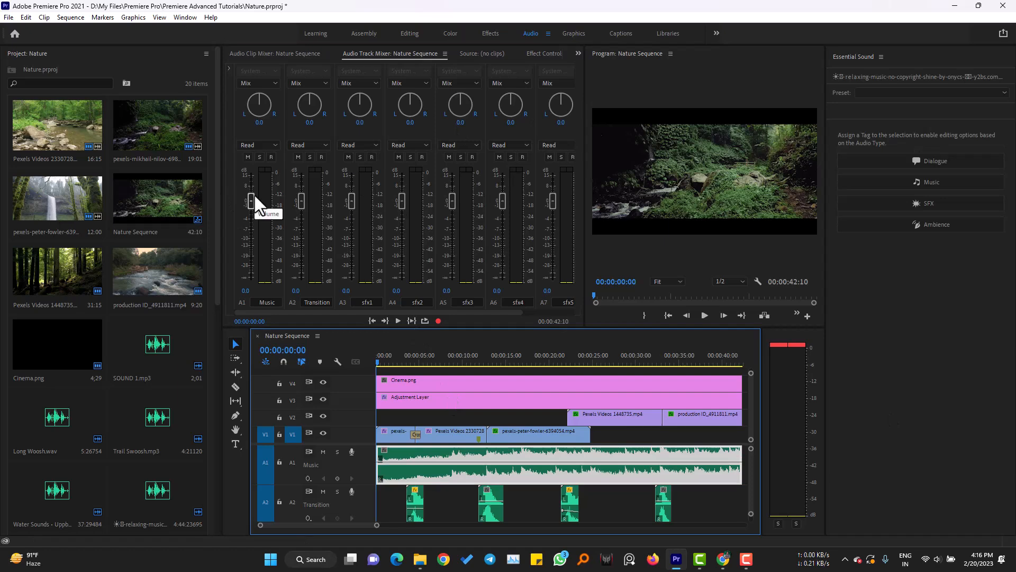
key("space")
left_click_drag(250, 195, 311, 272)
key("space")
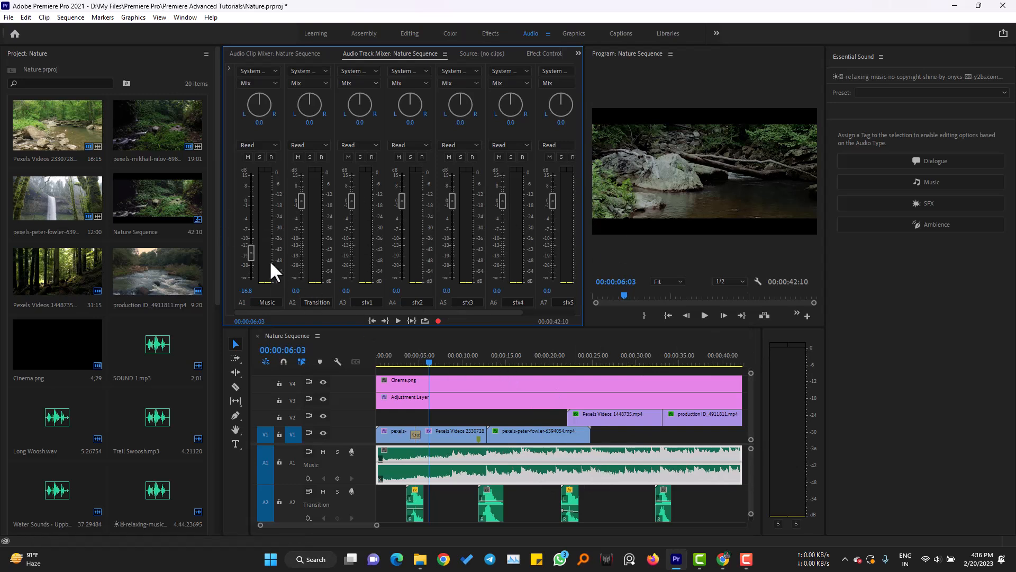
- Raise the Music track's volume to about 0.5 dB and play the sequence from the current position
left_click_drag(249, 252, 250, 233)
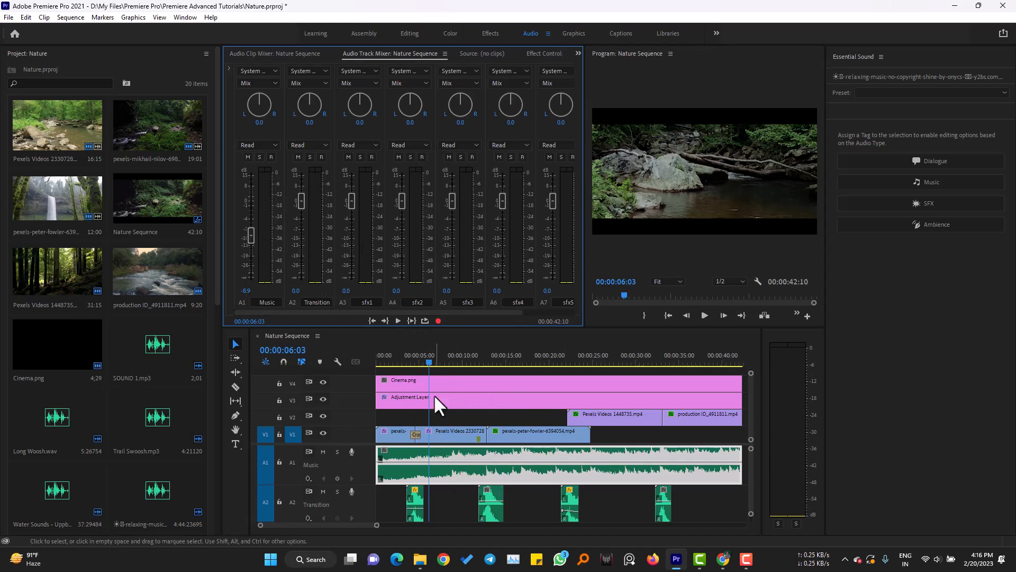
left_click_drag(250, 214, 250, 198)
key("space")
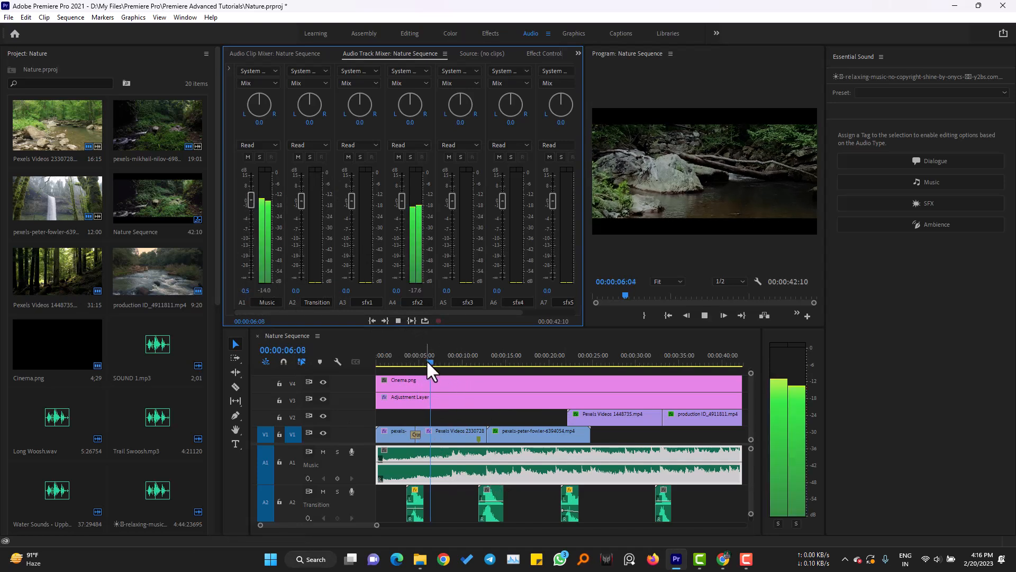
key("space")
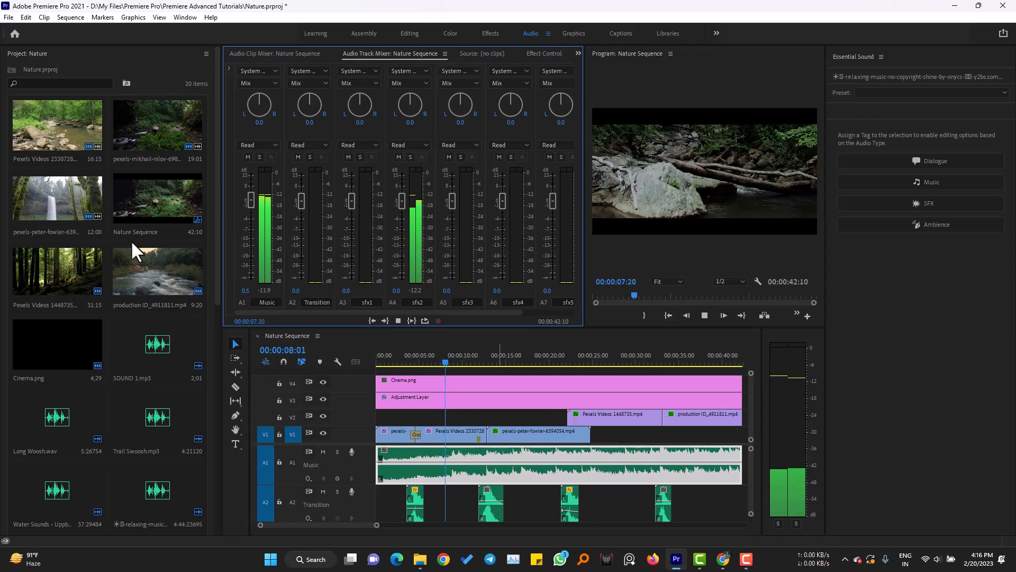
- Lower the Music track's volume to about -12.2 dB during playback and stop the sequence
left_click_drag(253, 199, 257, 246)
key("space")
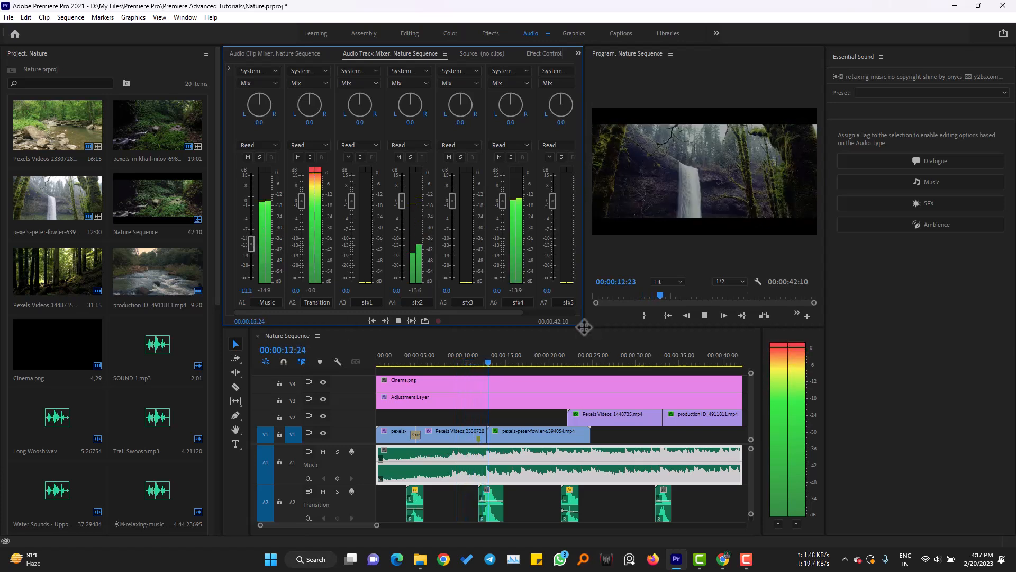
key("space")
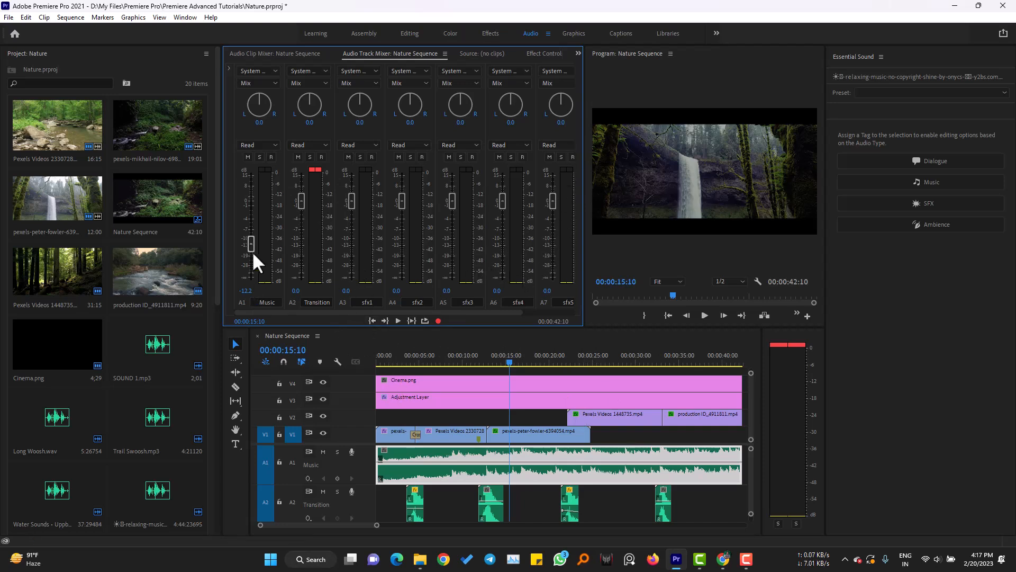
- Raise the Music track's volume to about 0.8 dB and play the sequence from its start
left_click_drag(252, 249, 250, 198)
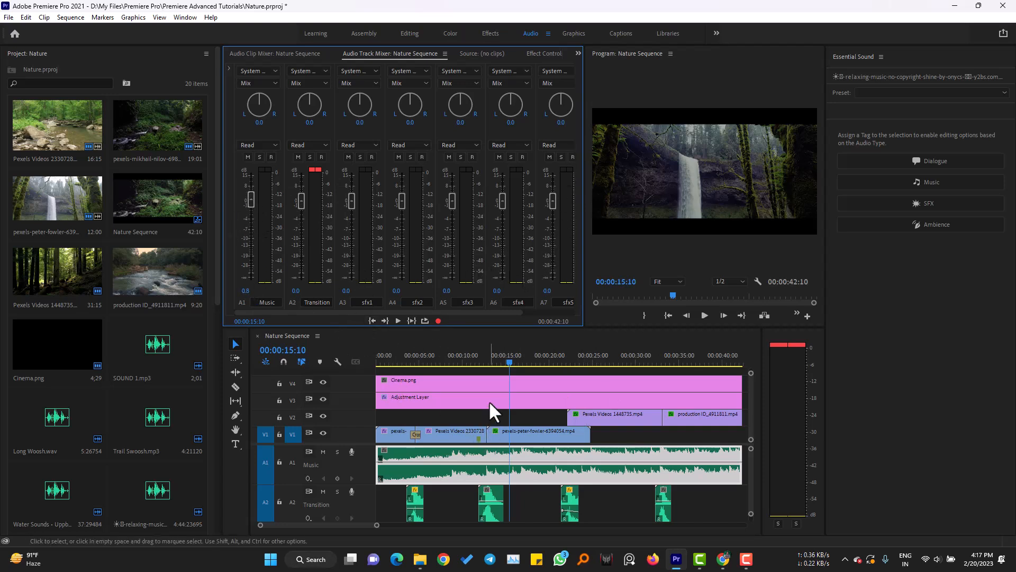
left_click(498, 355)
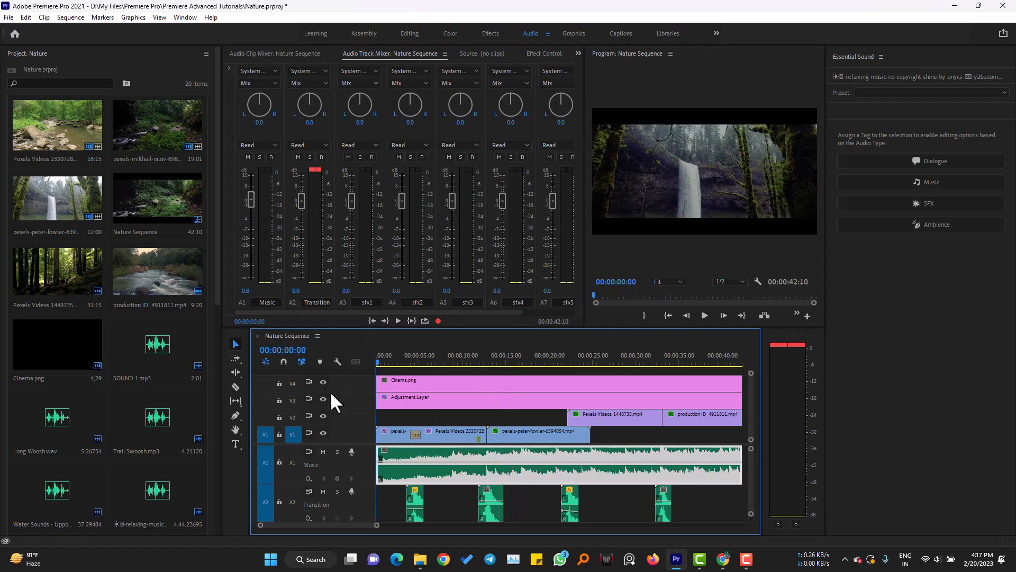
key("Home")
key("space")
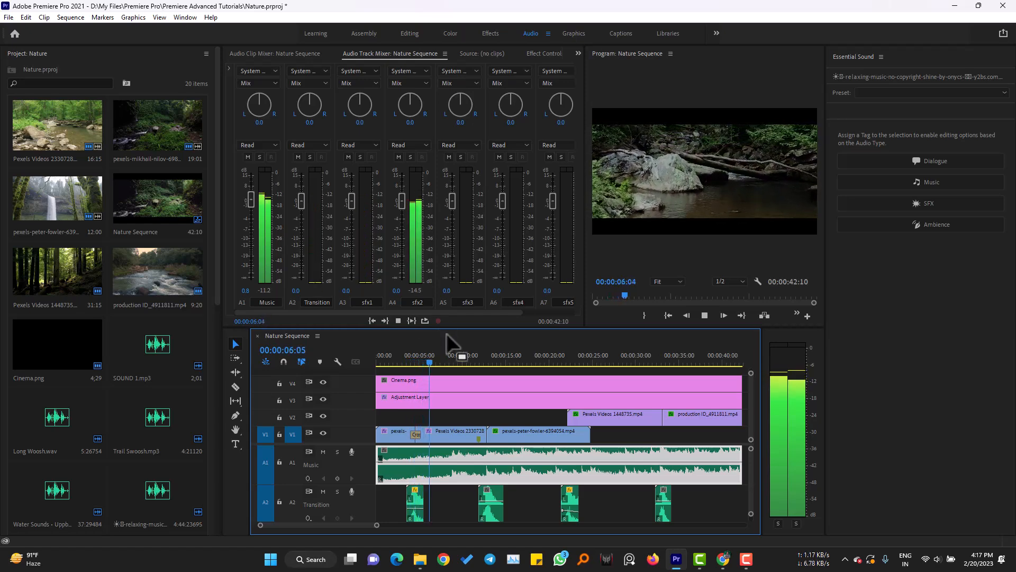
key("space")
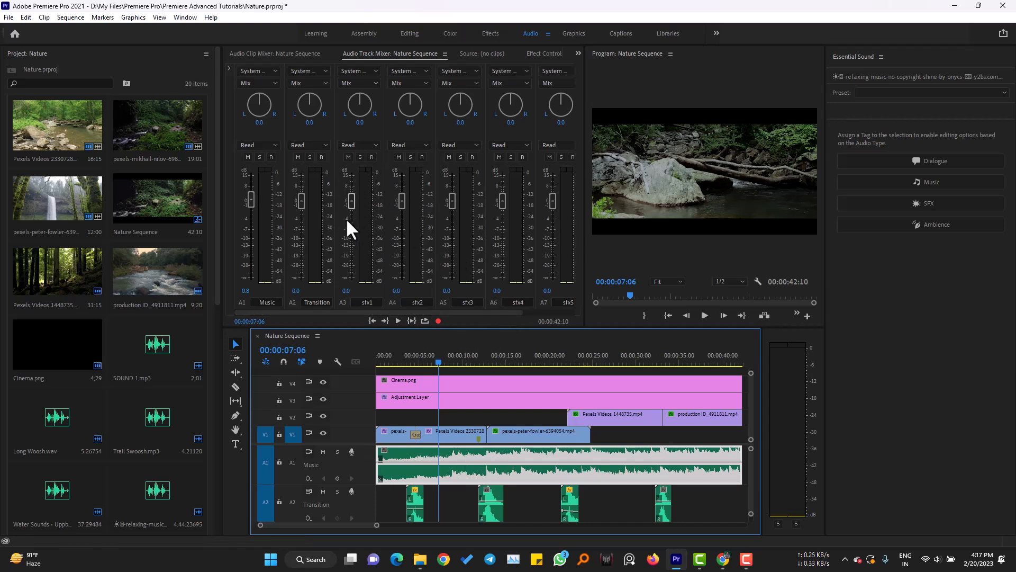
- Raise the Music track's volume to the 15 dB maximum and play a short stretch of the sequence
left_click_drag(243, 198, 240, 163)
key("space")
key("space")
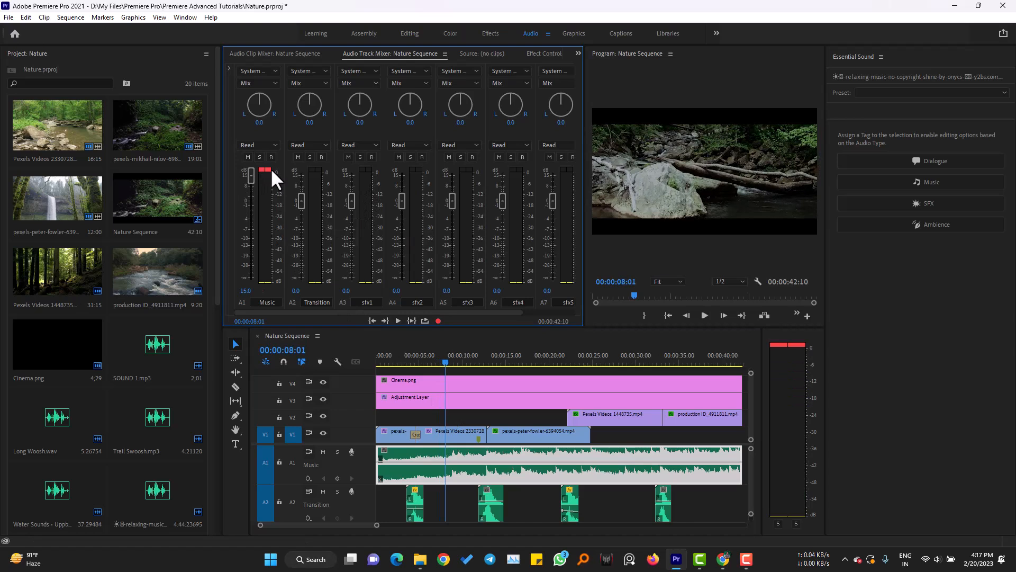
- Lower the Music track's volume to about -1.6 dB and temporarily mute the track while playing the sequence
left_click_drag(250, 172, 252, 206)
left_click(248, 157)
key("space")
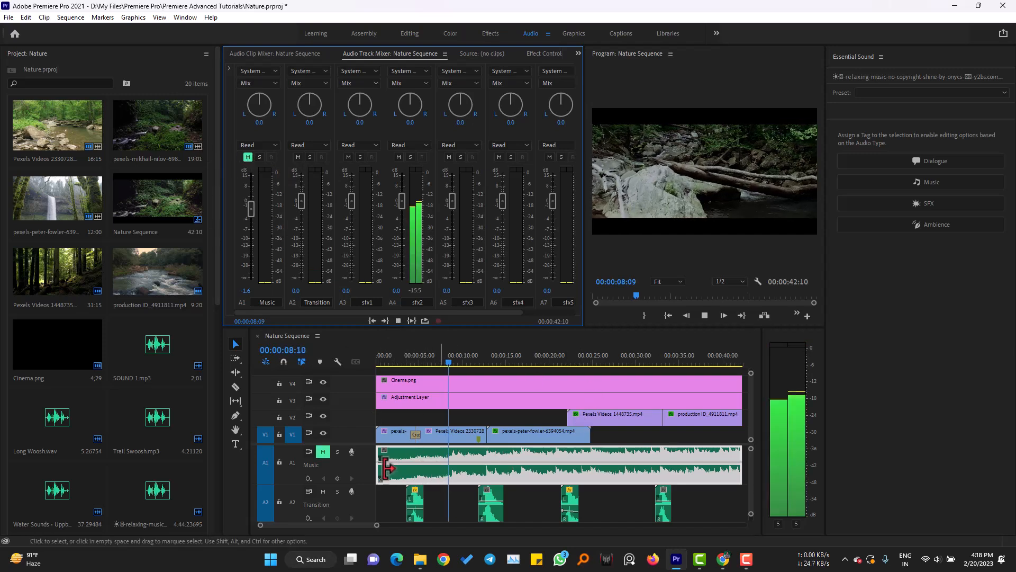
left_click(246, 157)
key("space")
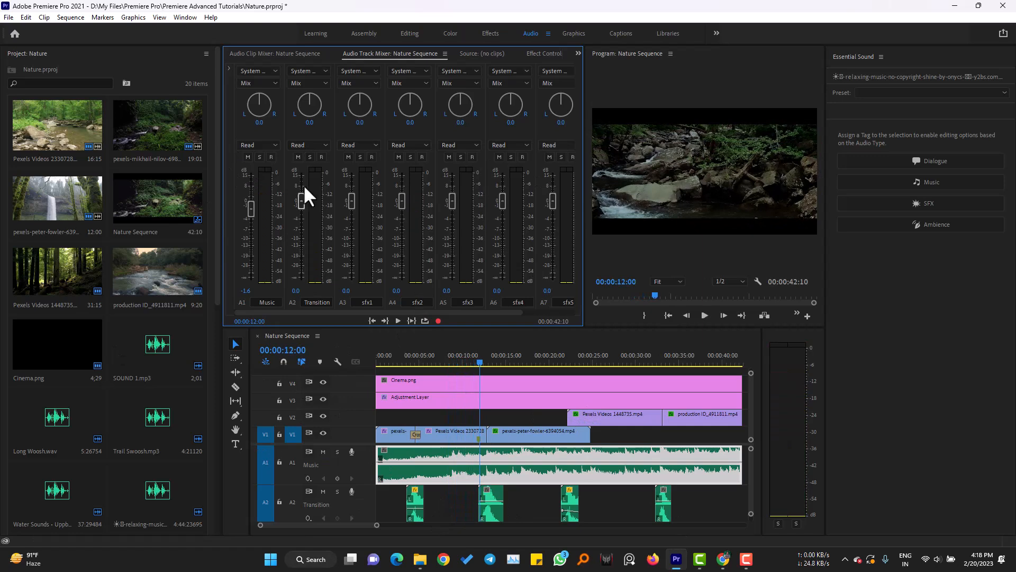
- Solo the Music track, play a short stretch of the sequence, and turn the solo off again
left_click(260, 157)
key("space")
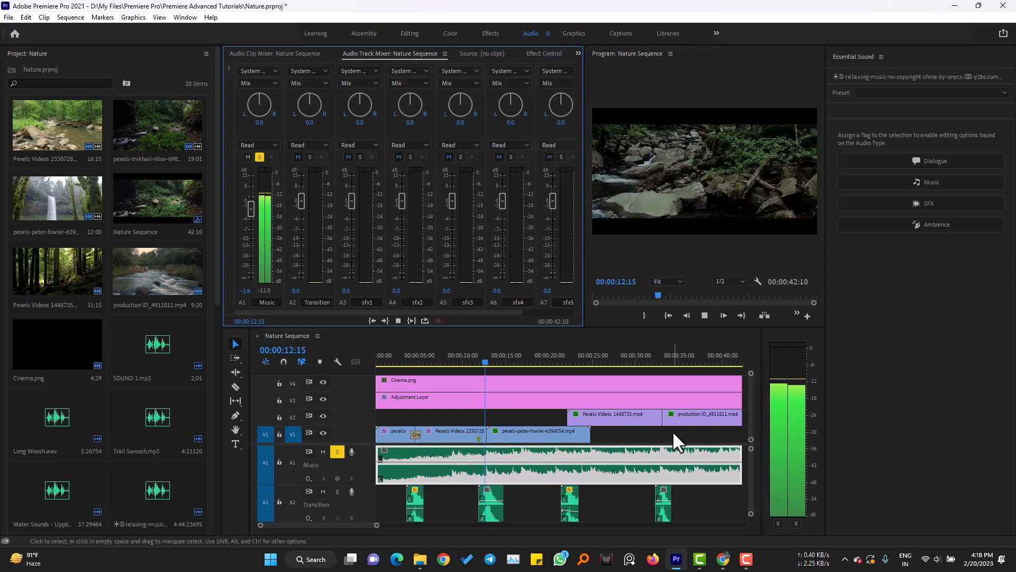
key("space")
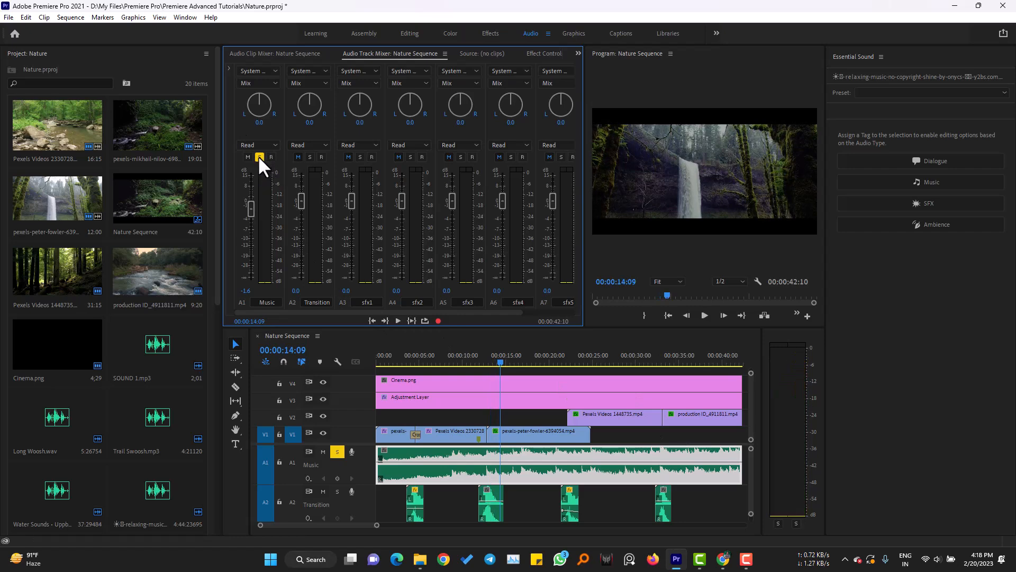
left_click(260, 157)
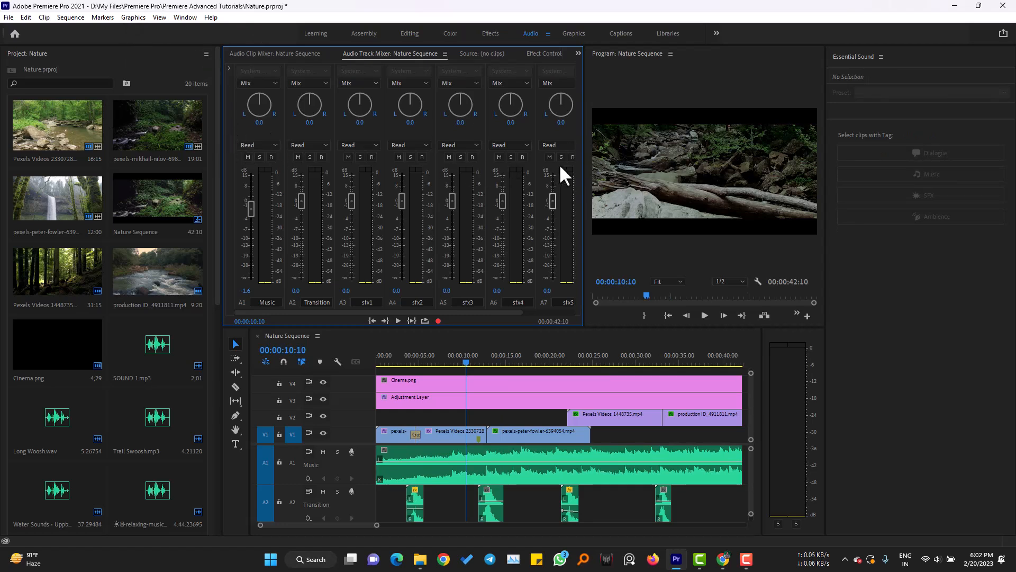
- Select the music clip on A1 and set the Music track's automation mode to Write
left_click(265, 145)
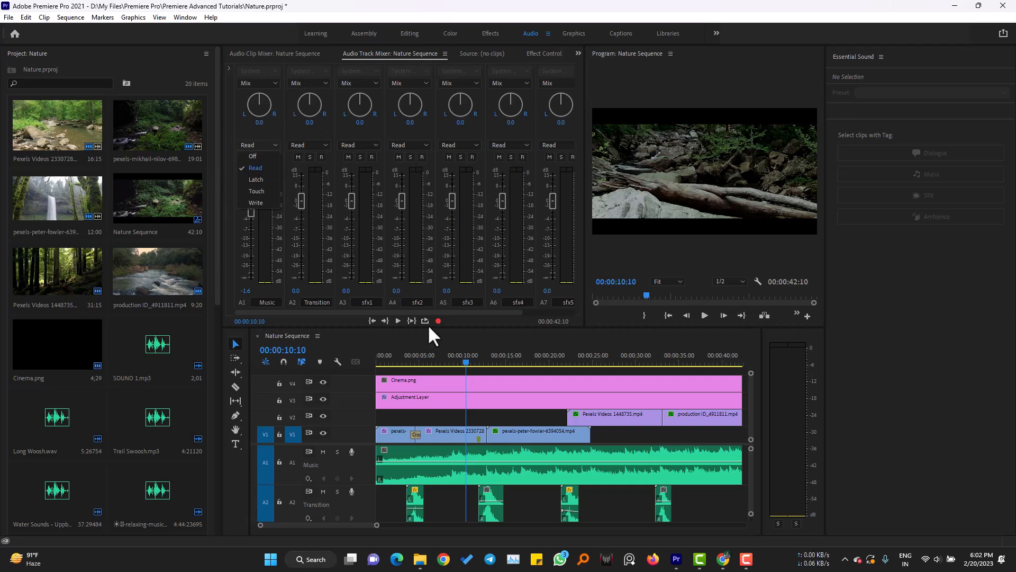
left_click(468, 466)
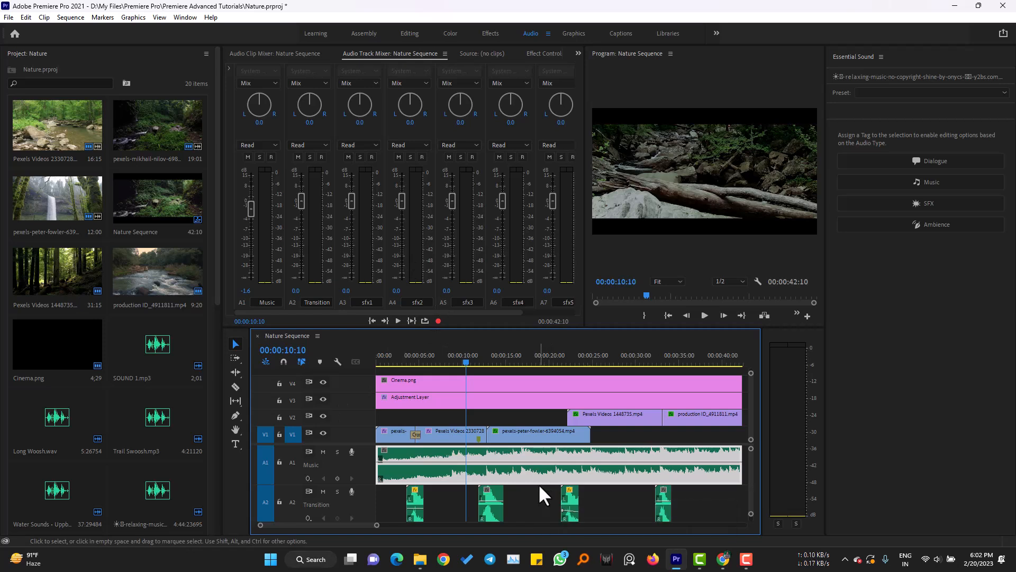
left_click(254, 145)
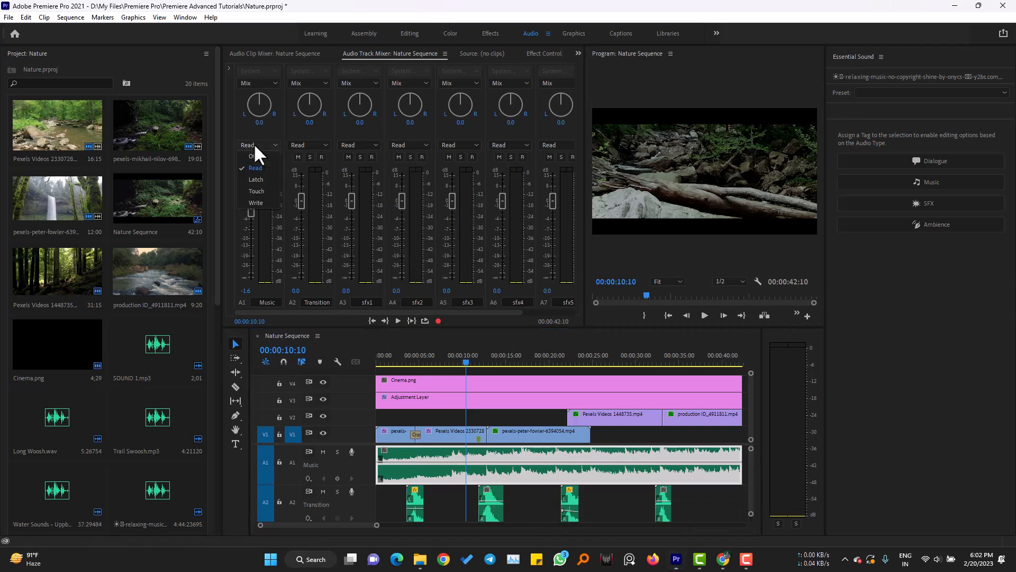
left_click(256, 203)
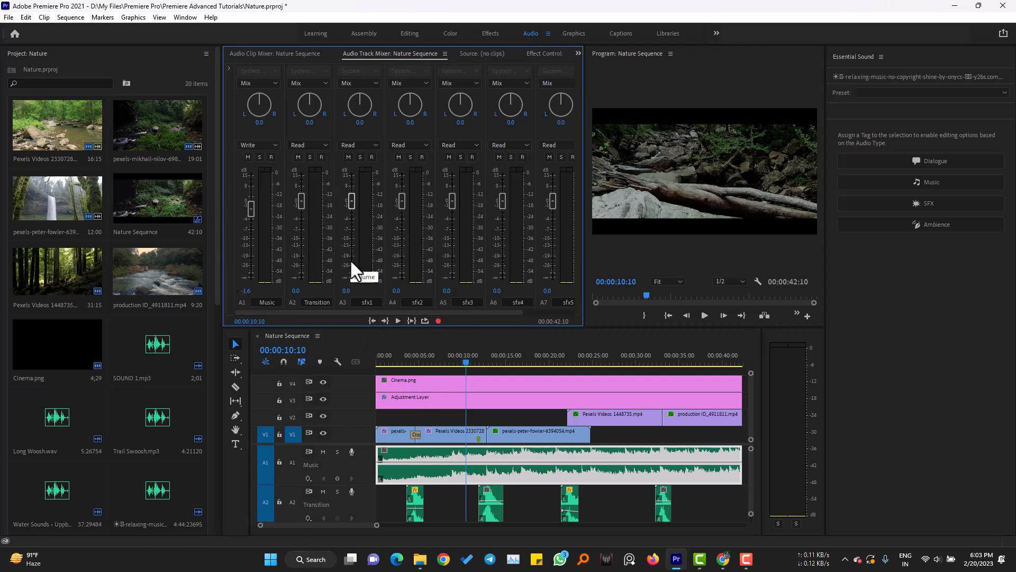
- Record volume automation by raising the Music track's fader to about 7.7 dB while the sequence plays
key("space")
mouse_move(252, 205)
left_mouse_down()
mouse_move(249, 286)
mouse_move(258, 238)
mouse_move(249, 185)
left_mouse_up()
key("space")
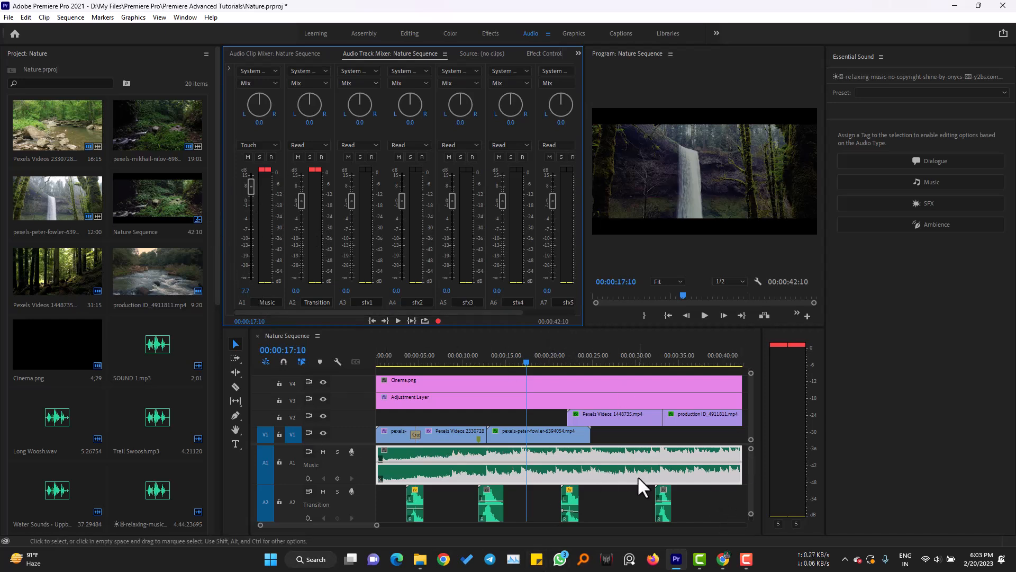
- Set the Music track's automation mode to Read
left_click(252, 145)
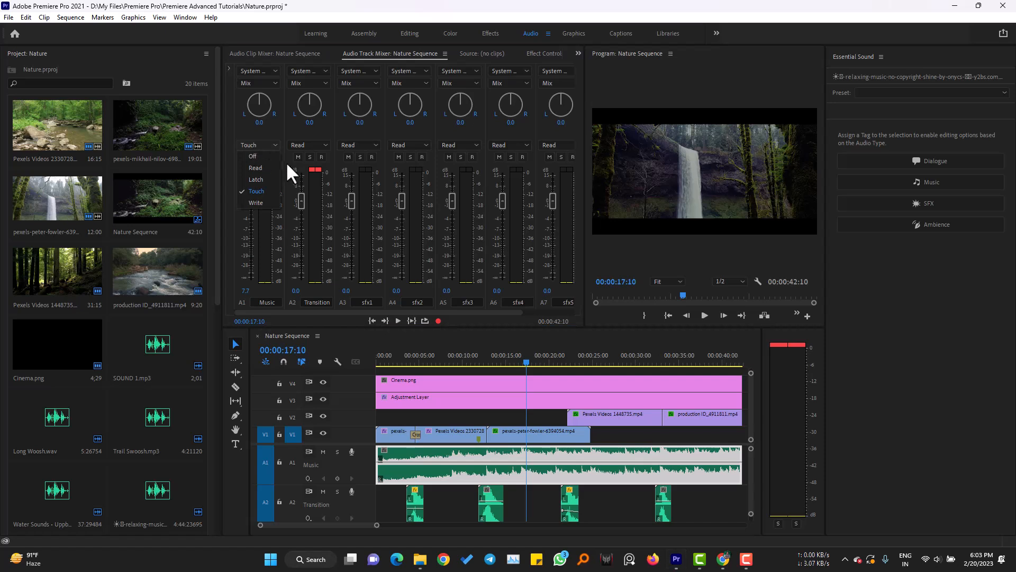
left_click(271, 170)
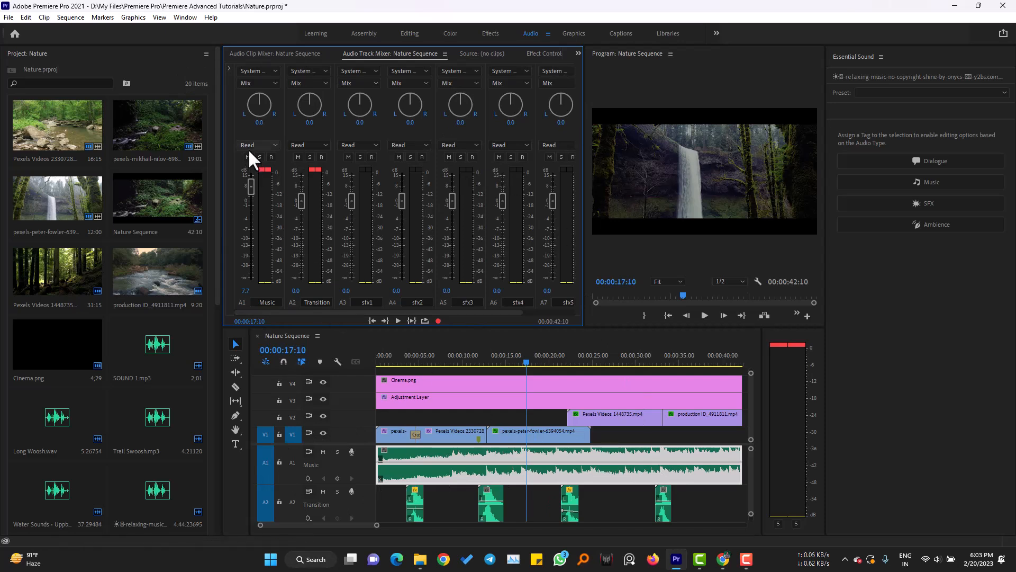
left_click(265, 169)
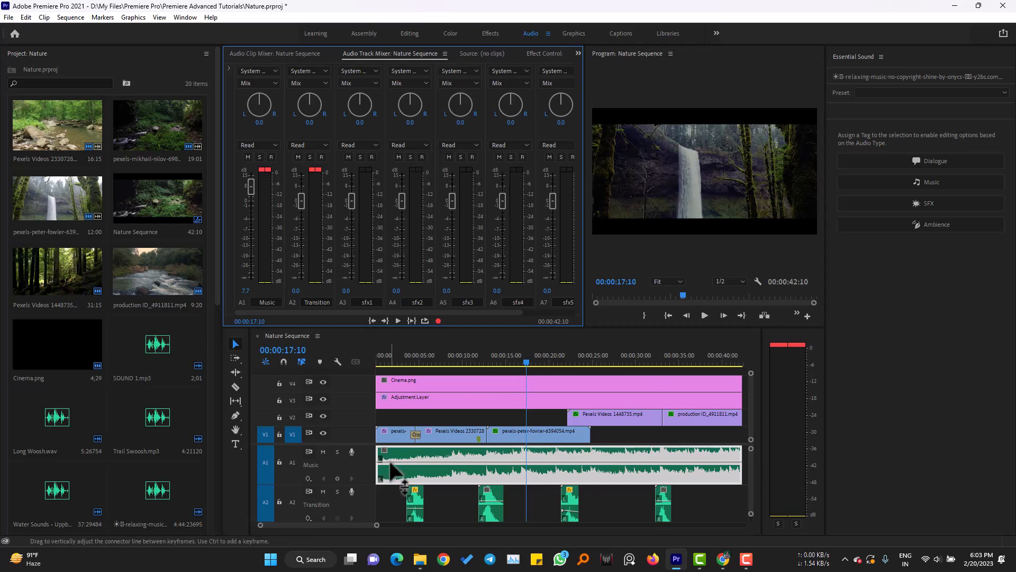
- Toggle the A1 track's height and display its volume track keyframes in the timeline instead of clip keyframes
double_click(367, 456)
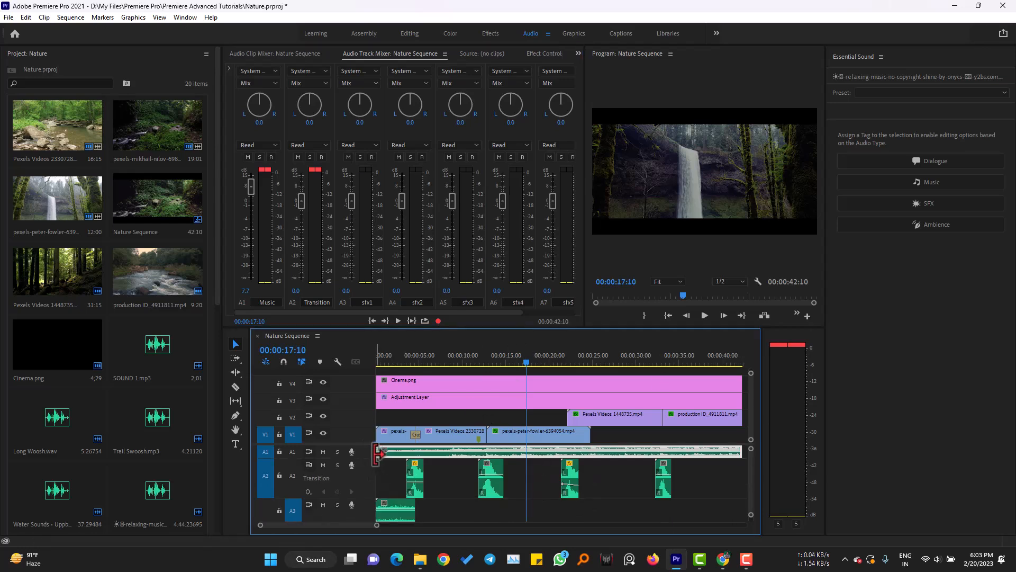
double_click(368, 450)
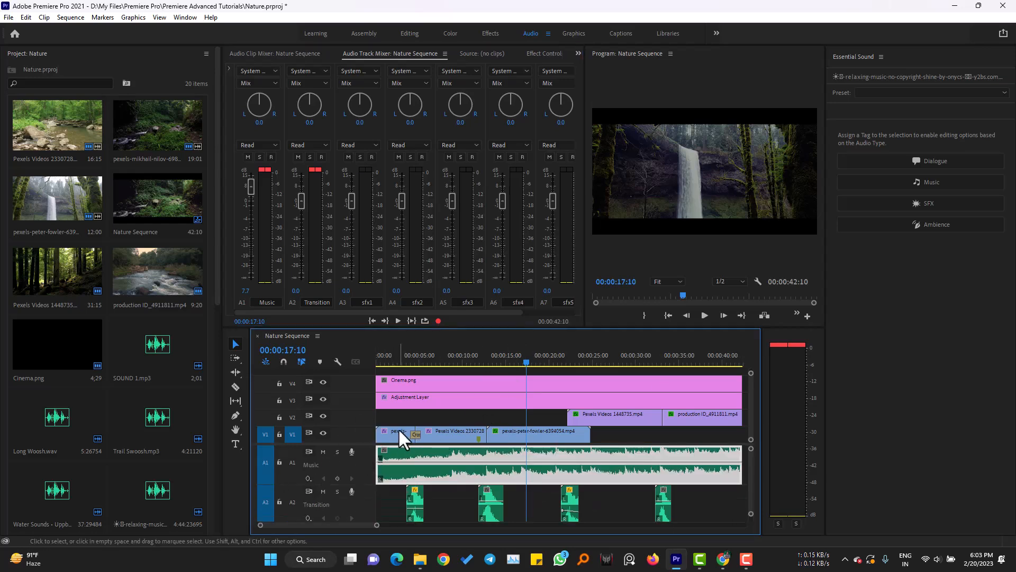
left_click(308, 478)
mouse_move(361, 489)
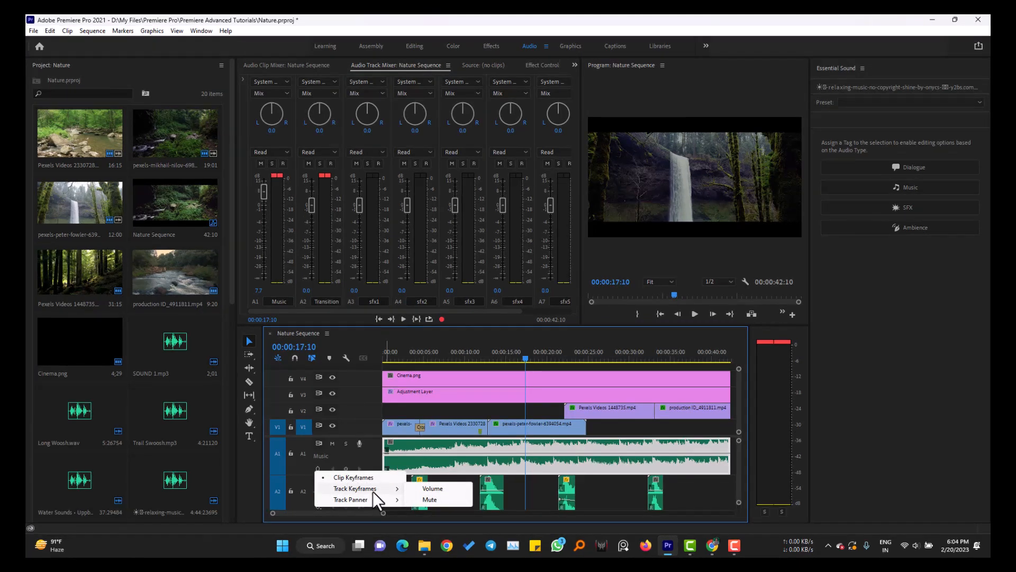
left_click(424, 490)
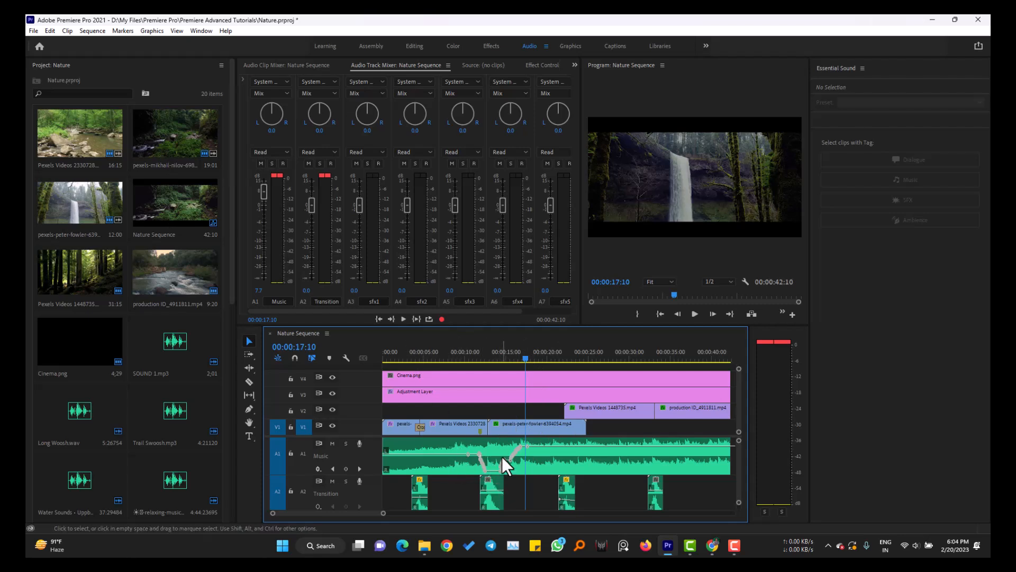
- Play the sequence across the recorded volume keyframes to review the Music track's fader automation
left_click_drag(494, 361, 465, 376)
key("space")
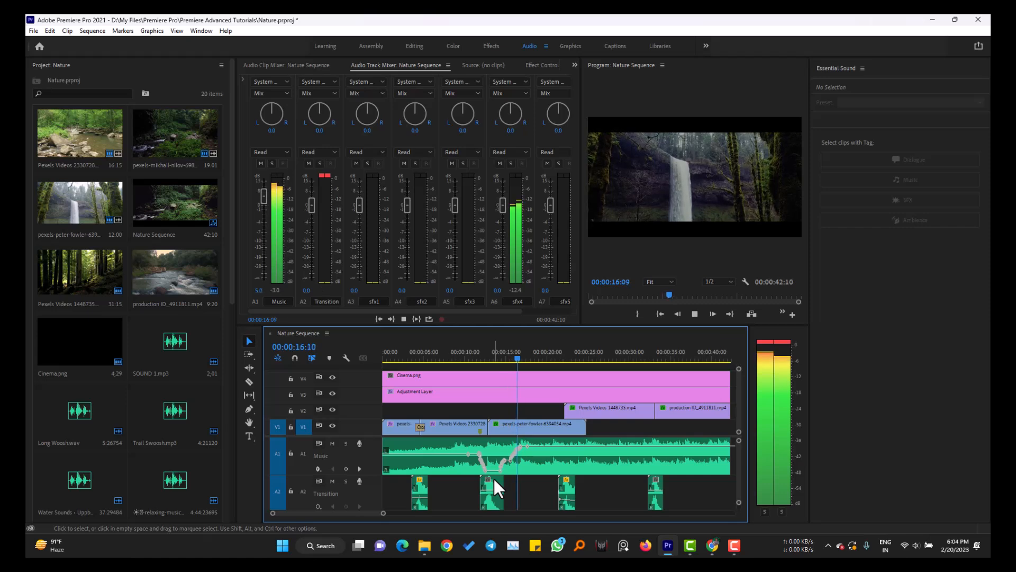
key("space")
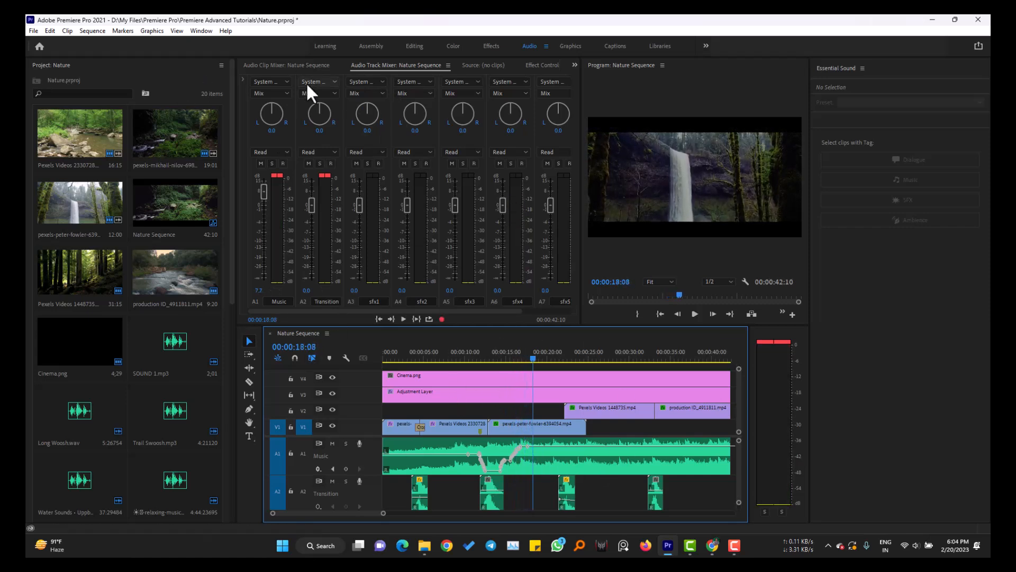
- Set the Music track to Touch mode and record volume automation from 00:00:18:08, repeatedly pulling the fader down and releasing it during playback
left_click(286, 152)
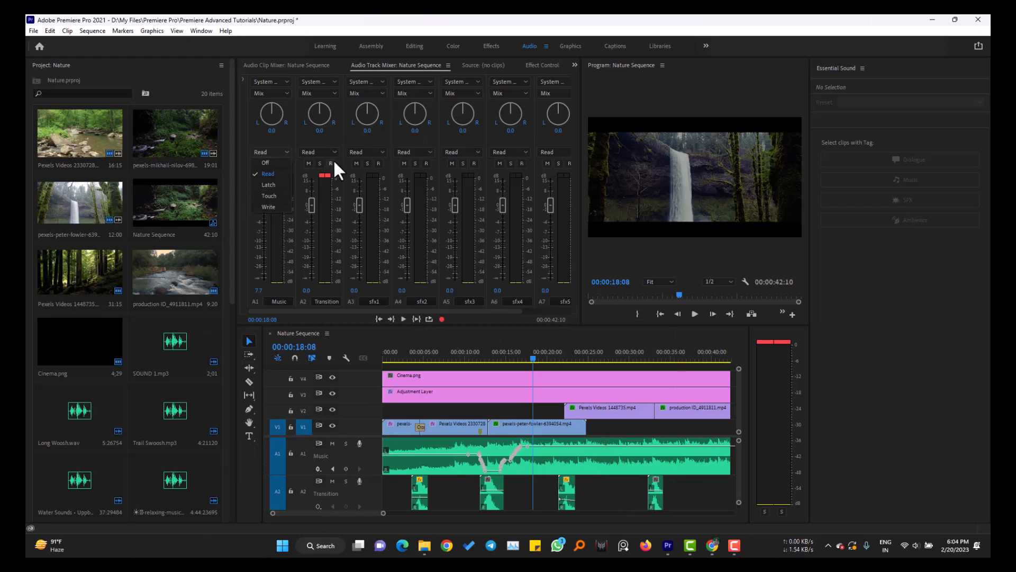
left_click(269, 196)
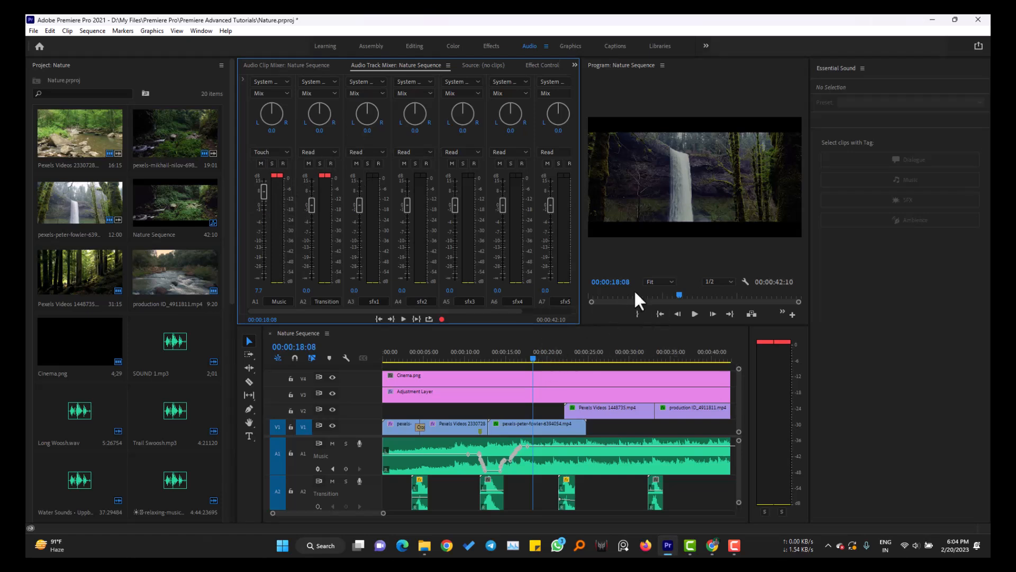
key("space")
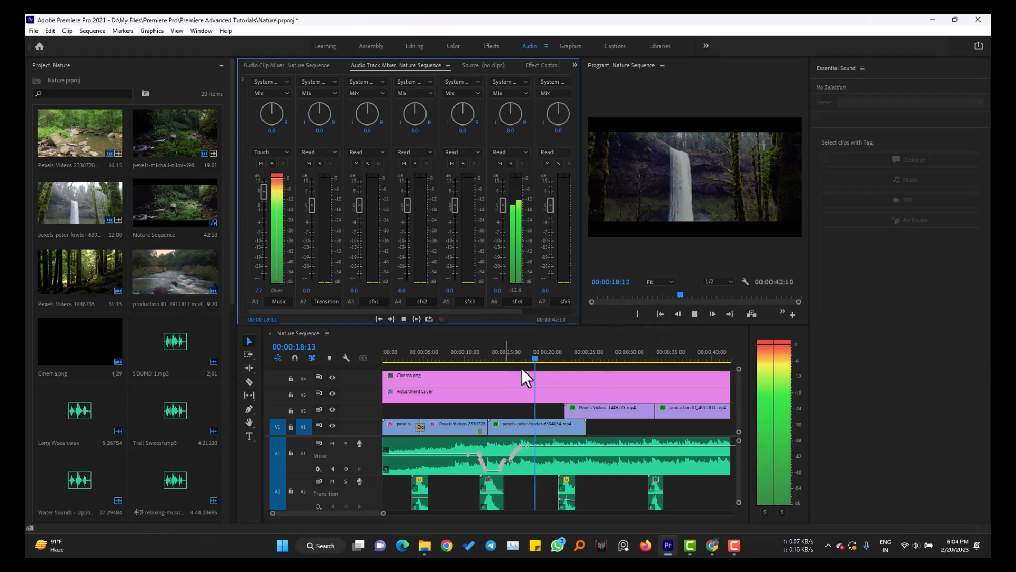
left_click_drag(265, 196, 266, 262)
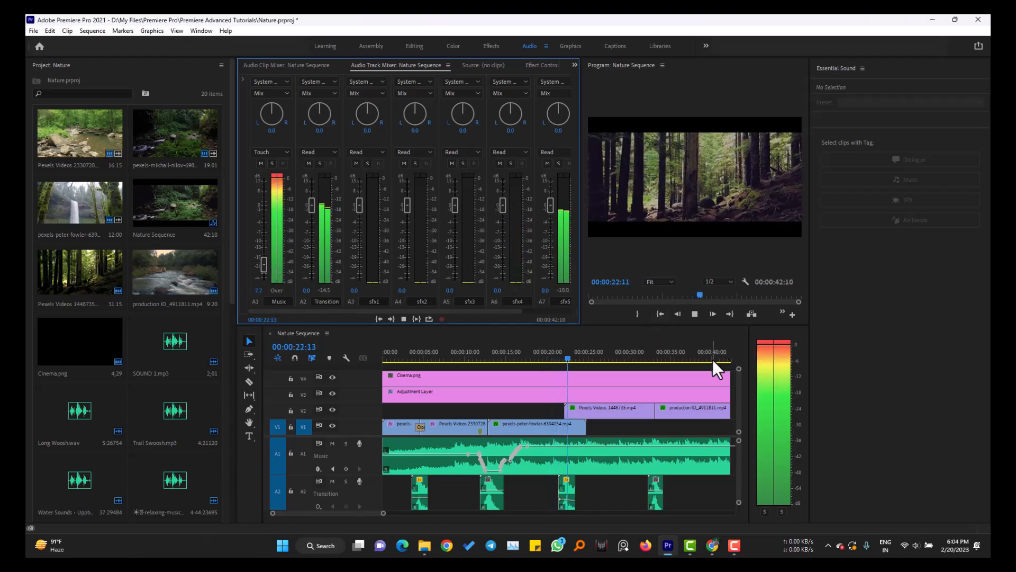
left_click_drag(263, 266, 264, 303)
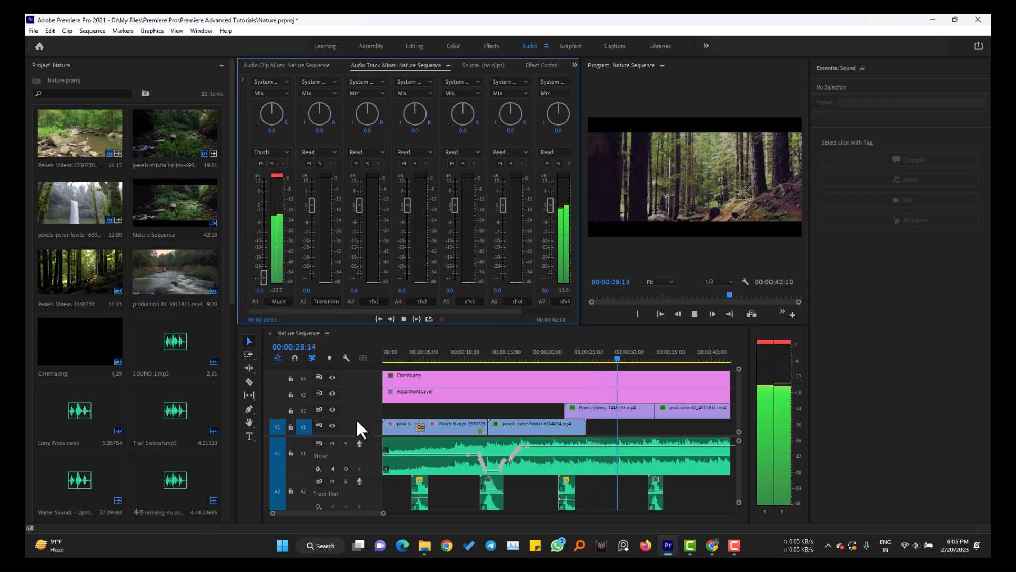
key("space")
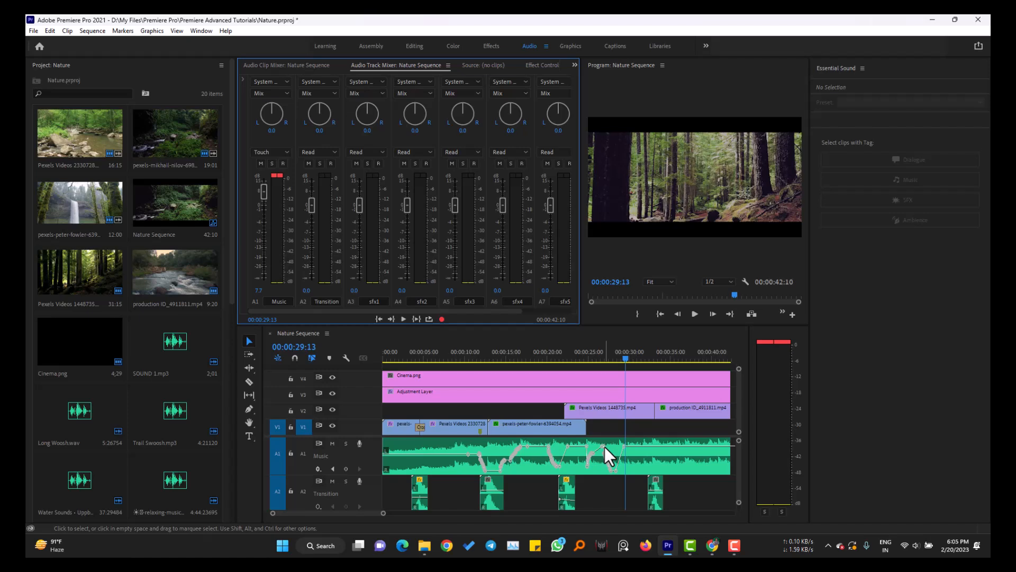
- Set the Music track to Latch mode and record fader moves after 00:00:34:01, leaving the fader at about 10.6 dB
left_click(278, 153)
left_click(274, 185)
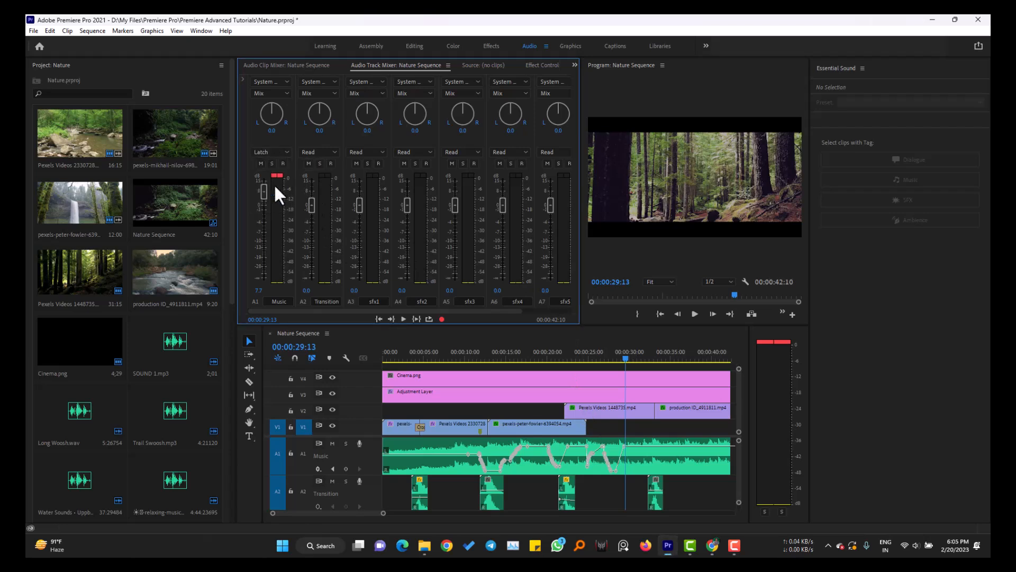
left_click(663, 357)
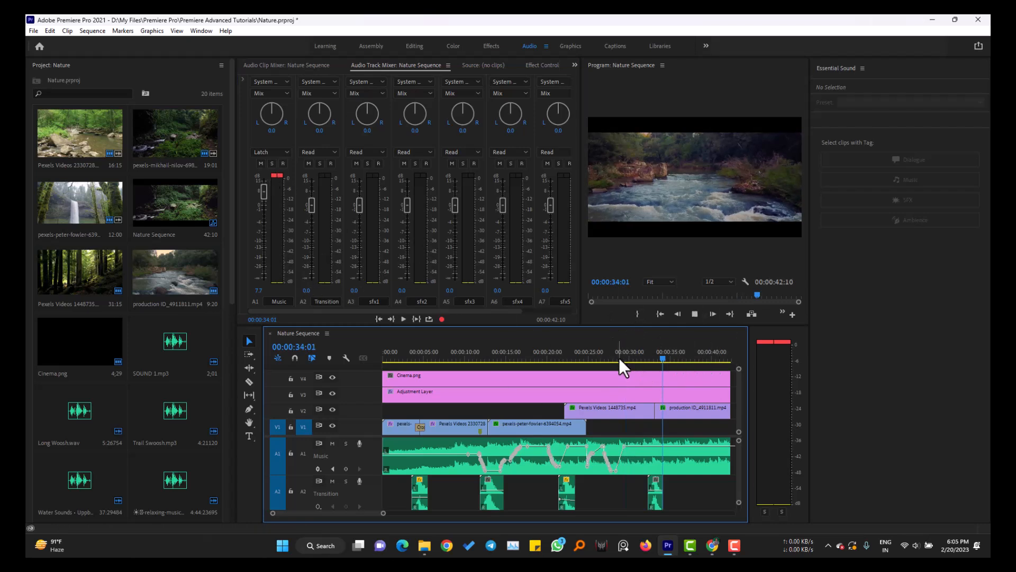
key("space")
key("space")
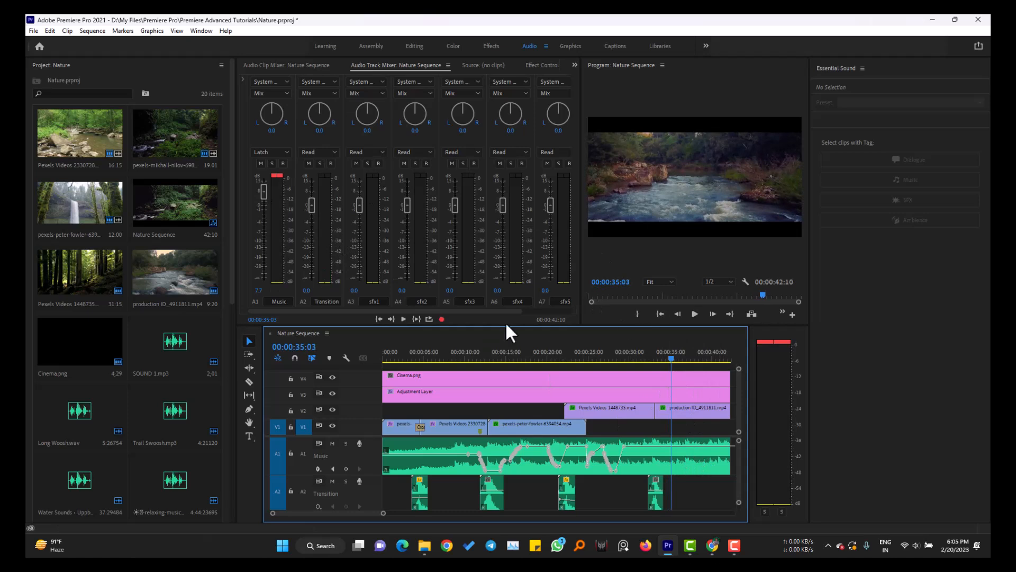
key("space")
mouse_move(265, 192)
left_mouse_down()
mouse_move(270, 254)
mouse_move(266, 186)
left_mouse_up()
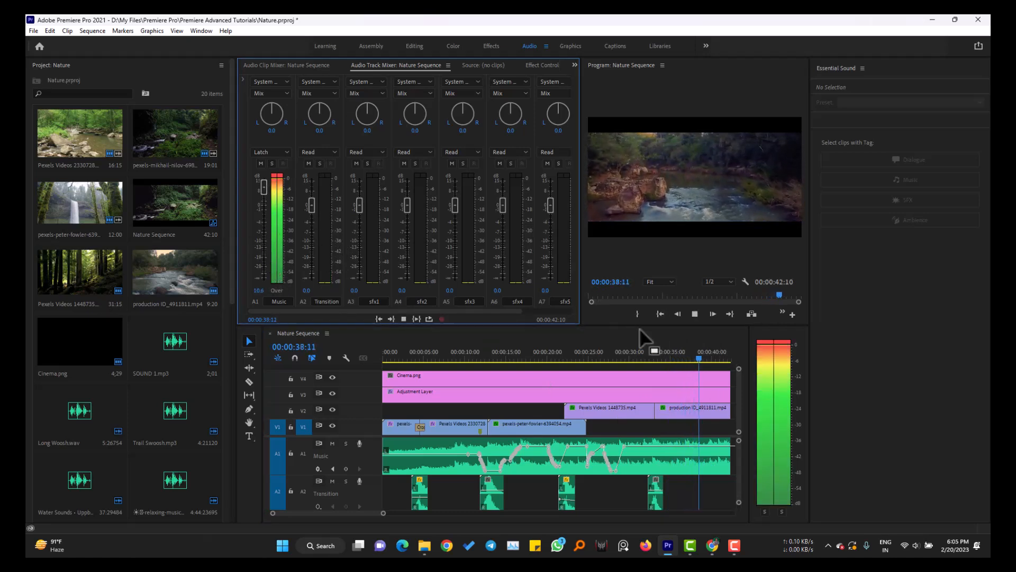
key("space")
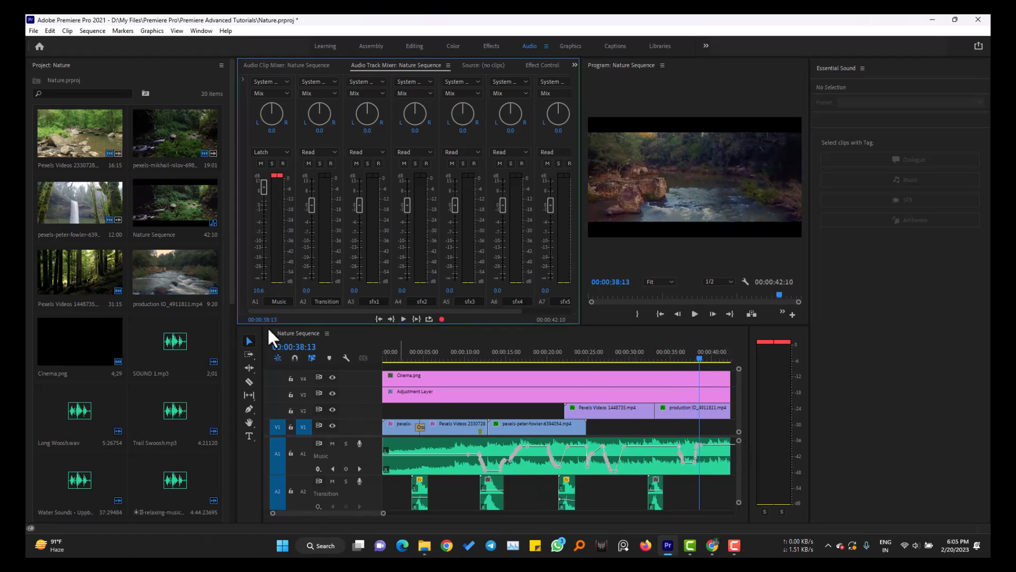
- Select all the volume keyframes on the Music track with the Pen tool and delete them
left_click(248, 408)
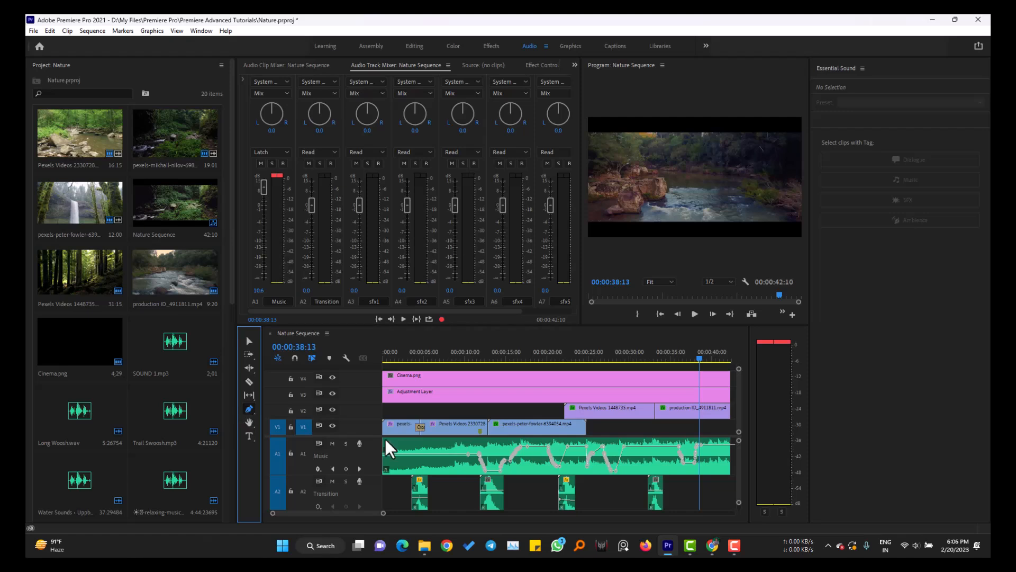
left_click_drag(445, 453, 722, 491)
key("Delete")
- Set the Music track to Write mode and record a short stretch of playback from 00:00:22:15
left_click(568, 360)
left_click(263, 153)
left_click(272, 199)
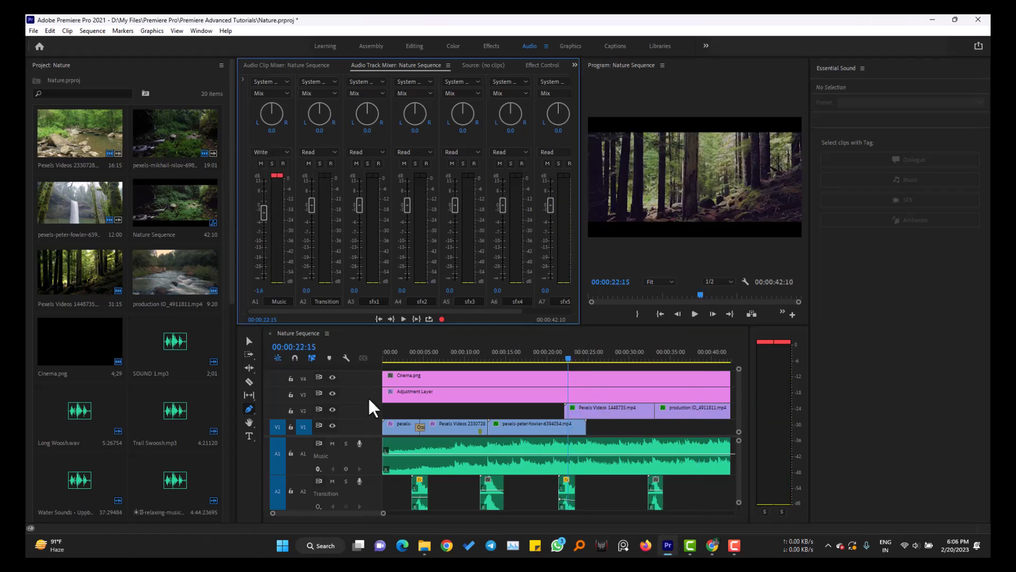
key("space")
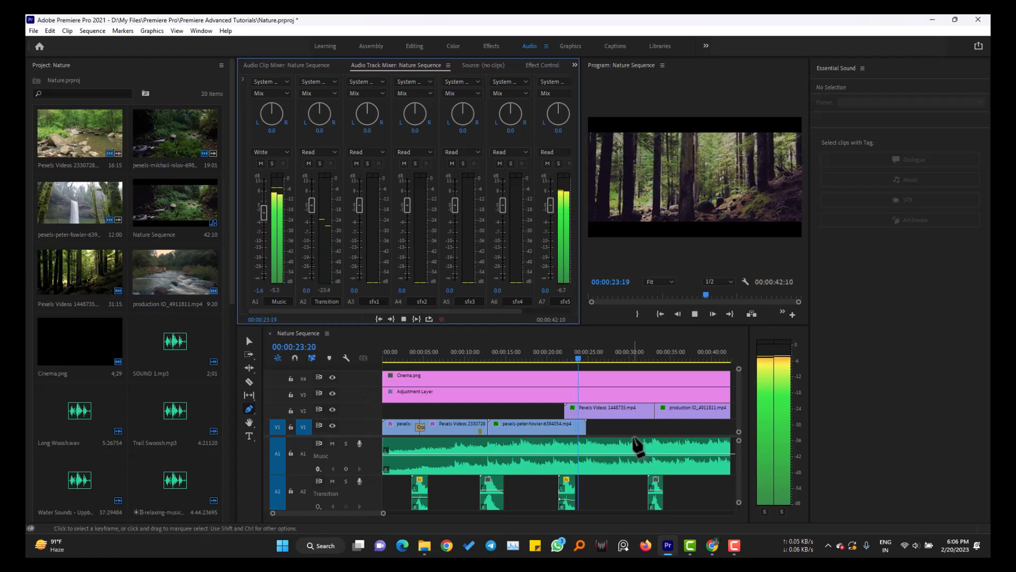
key("space")
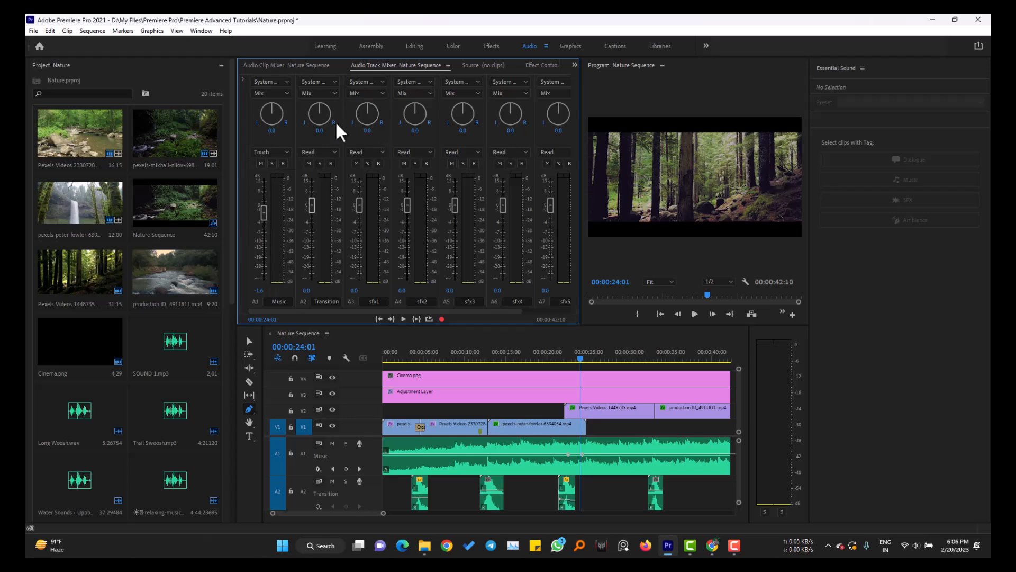
- Set the Music track to Write mode again and record pan automation from 00:00:25:17, ending panned right at about 99.3
left_click(276, 155)
left_click(280, 207)
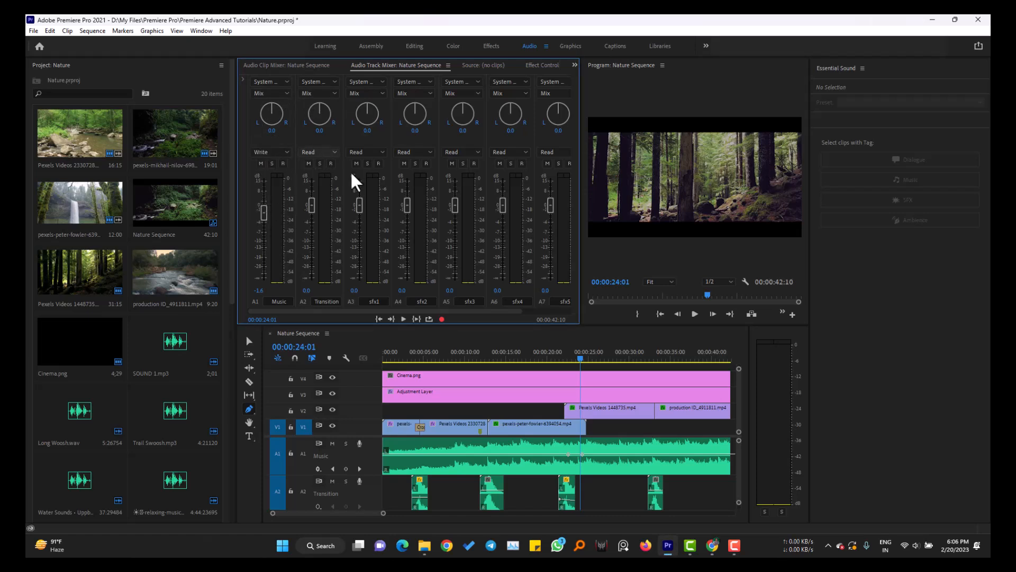
left_click(594, 359)
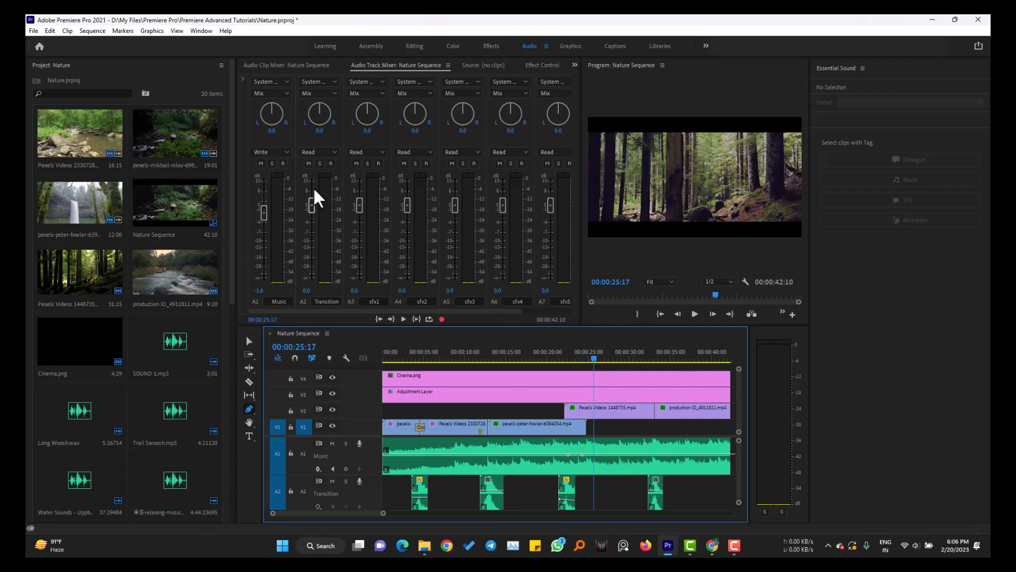
key("space")
left_click_drag(272, 110, 301, 95)
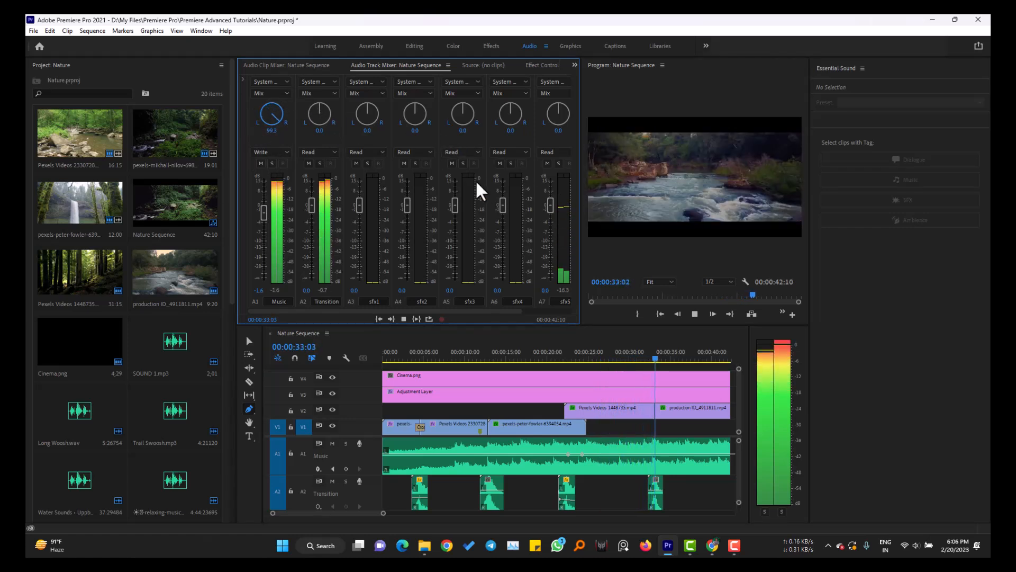
key("space")
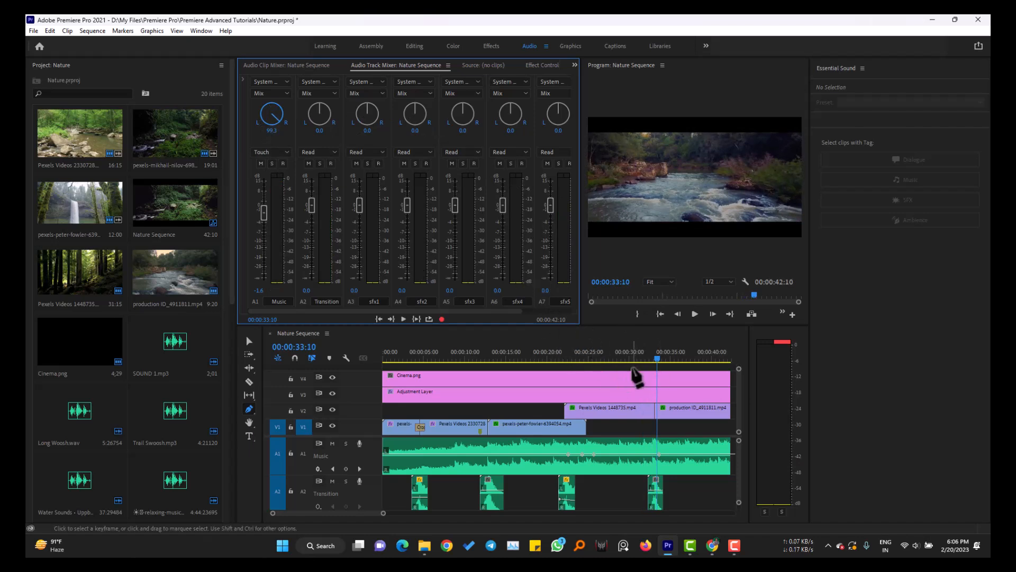
- Play the sequence from 00:00:24:20 to review the recorded pan automation on the Music track
left_click(588, 357)
key("space")
key("space")
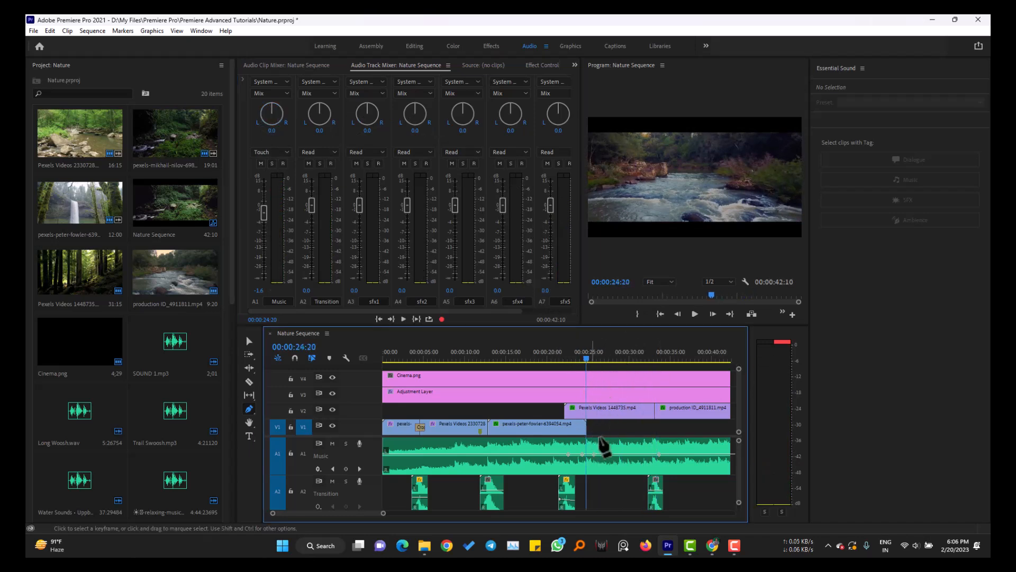
key("space")
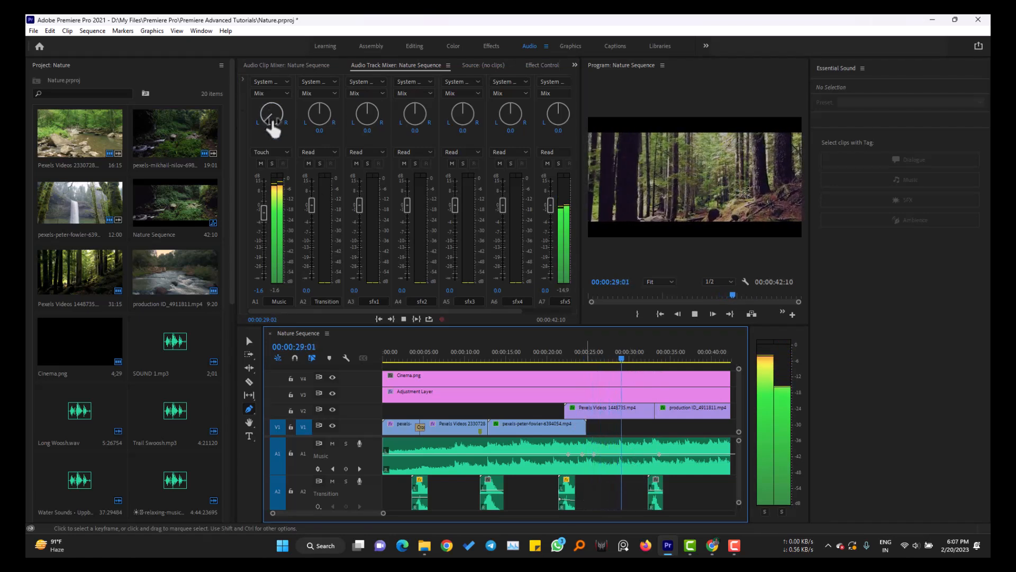
left_click_drag(271, 126, 301, 107)
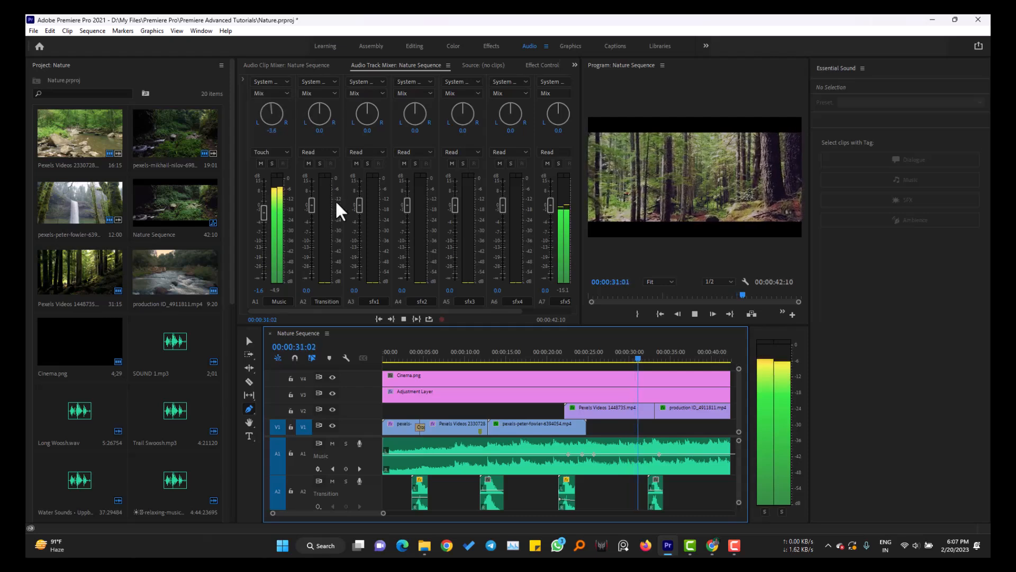
key("space")
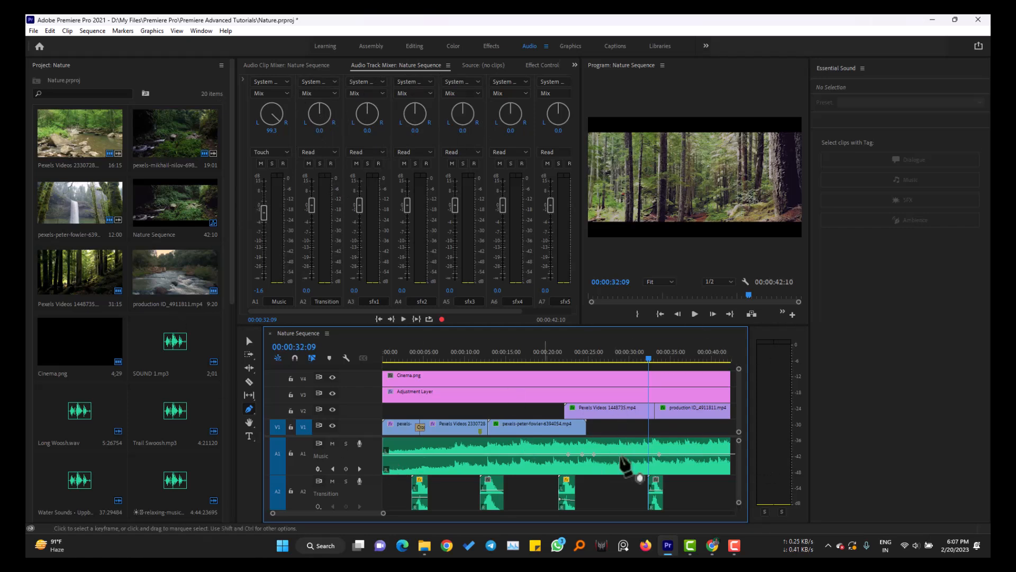
- Display the track volume keyframes on the Music track and switch back to the Selection tool
double_click(376, 458)
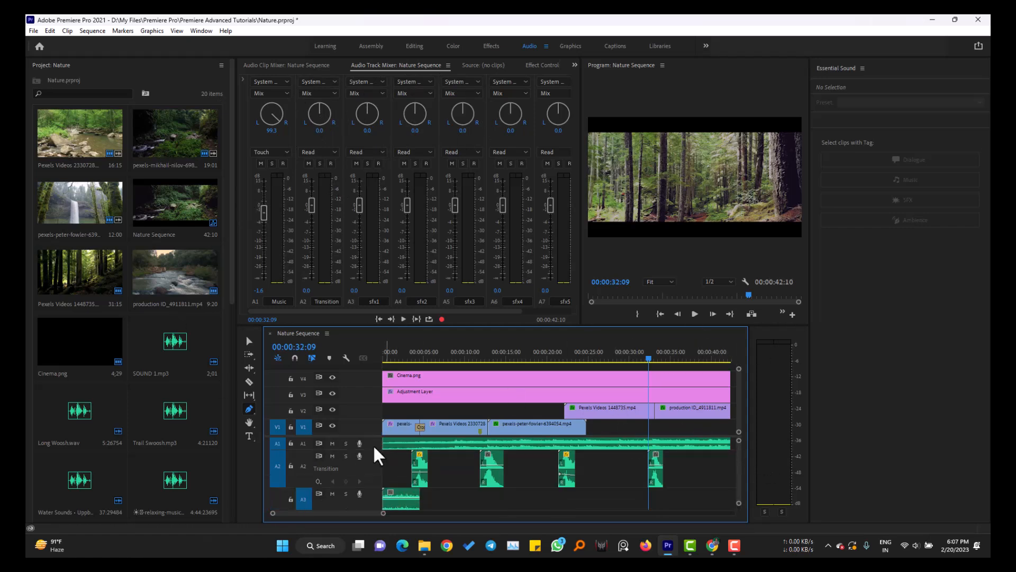
double_click(375, 453)
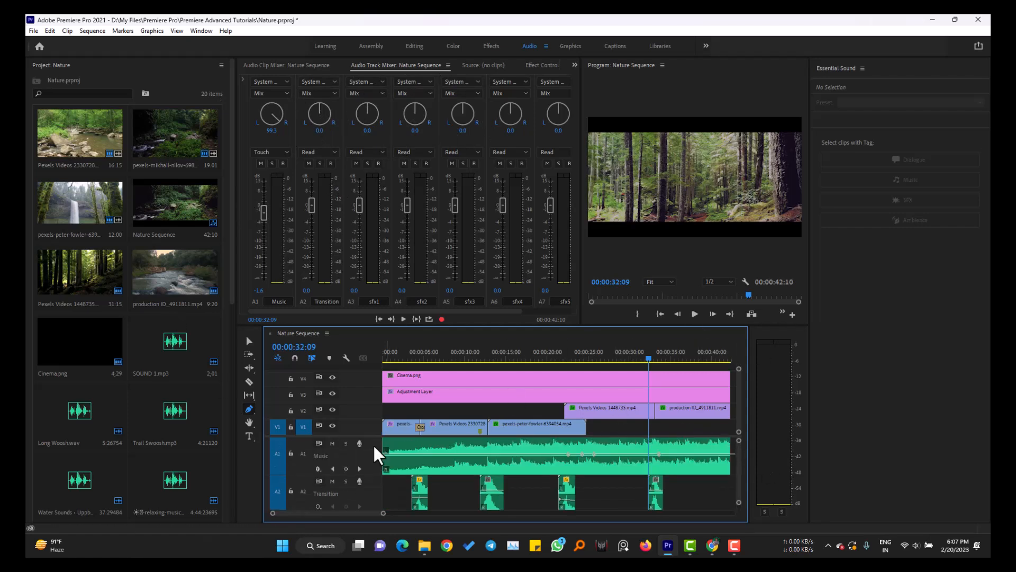
left_click(318, 469)
mouse_move(368, 491)
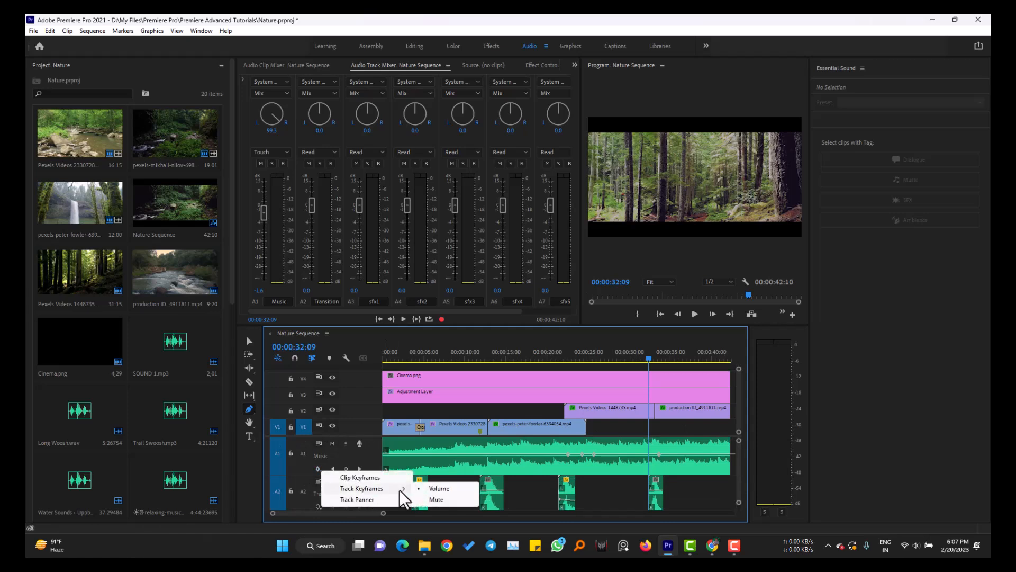
left_click(439, 488)
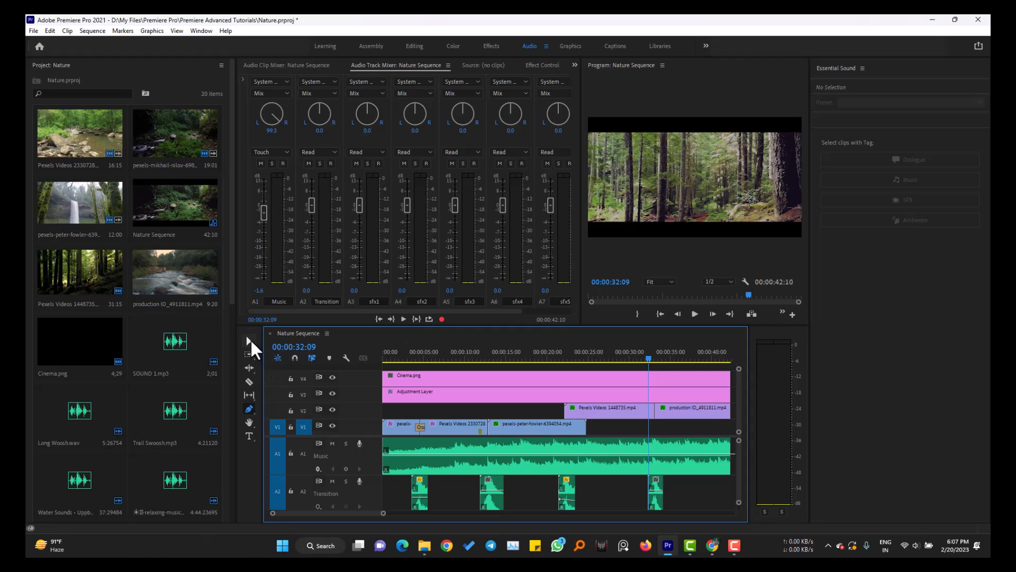
left_click(249, 341)
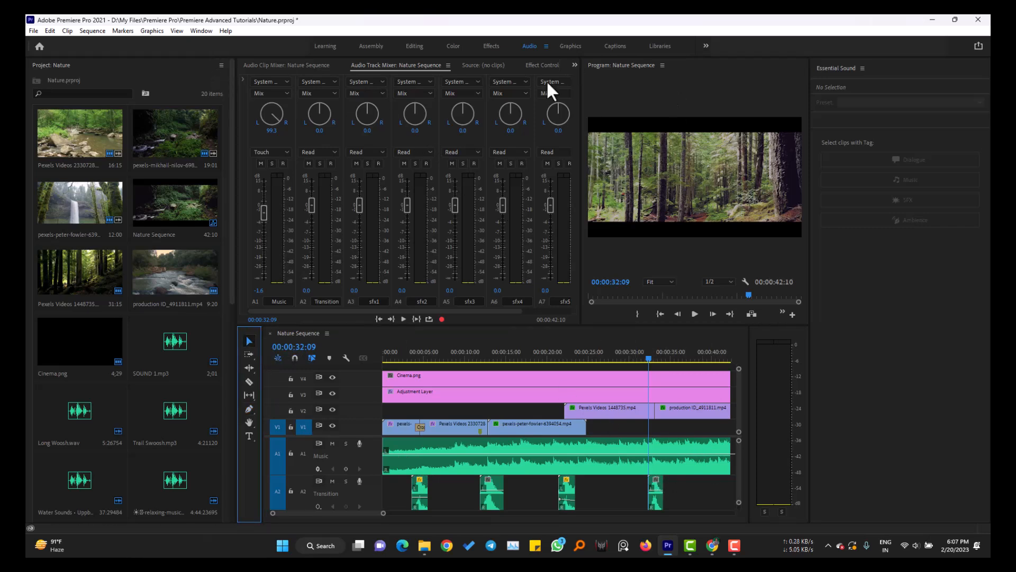
- Check which recording input devices are available for the Music track
left_click(285, 81)
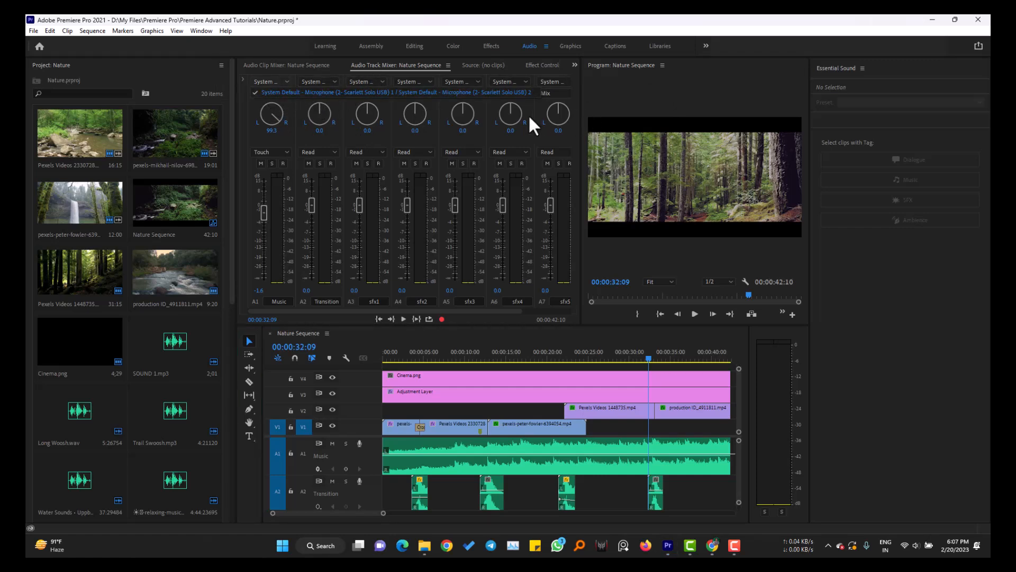
left_click(242, 106)
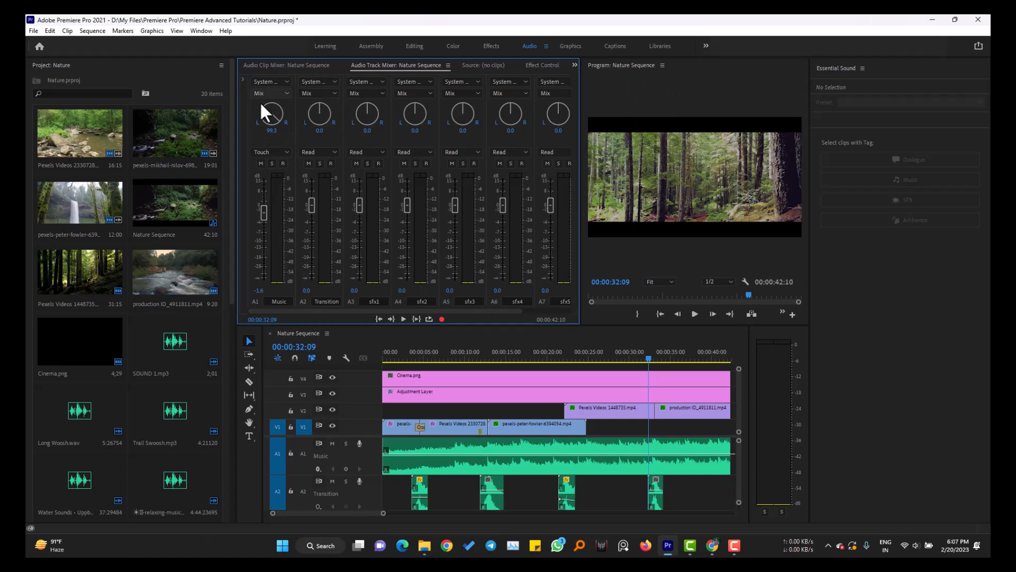
- Play the sequence from 00:00:32:09, raise the Mix track's volume to 0.0, and play again from 00:00:34:08
left_click_drag(459, 310, 544, 309)
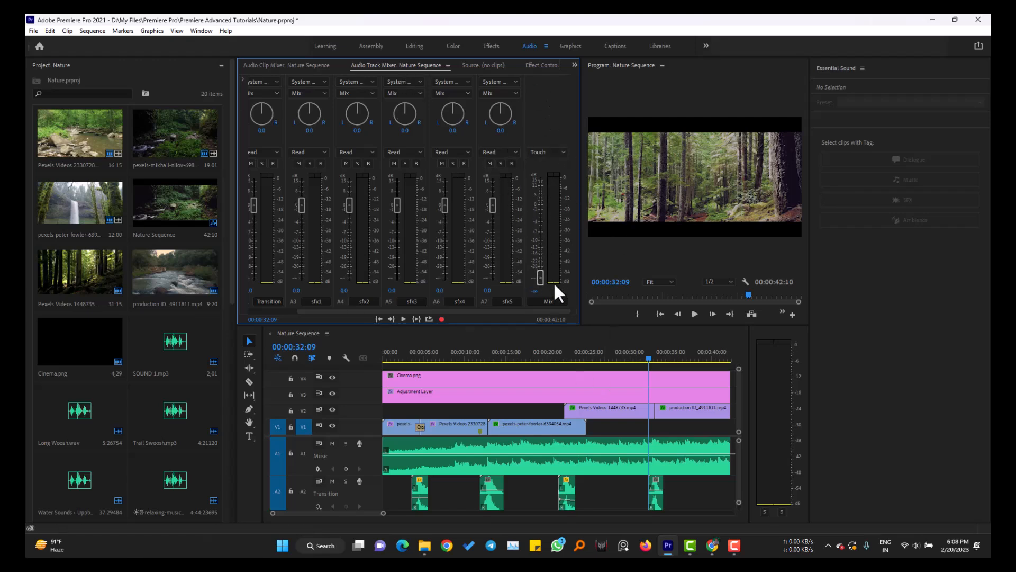
key("space")
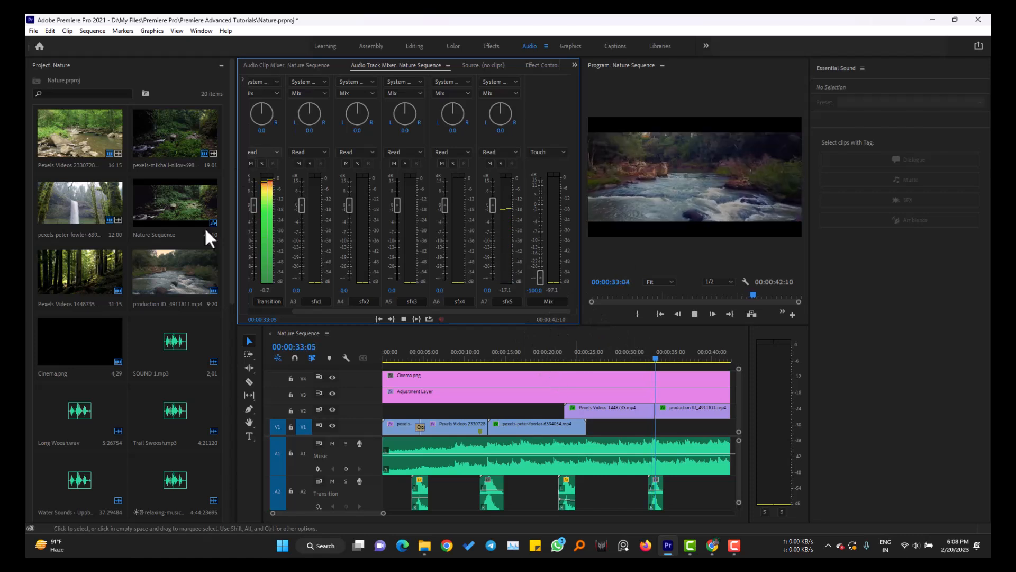
key("space")
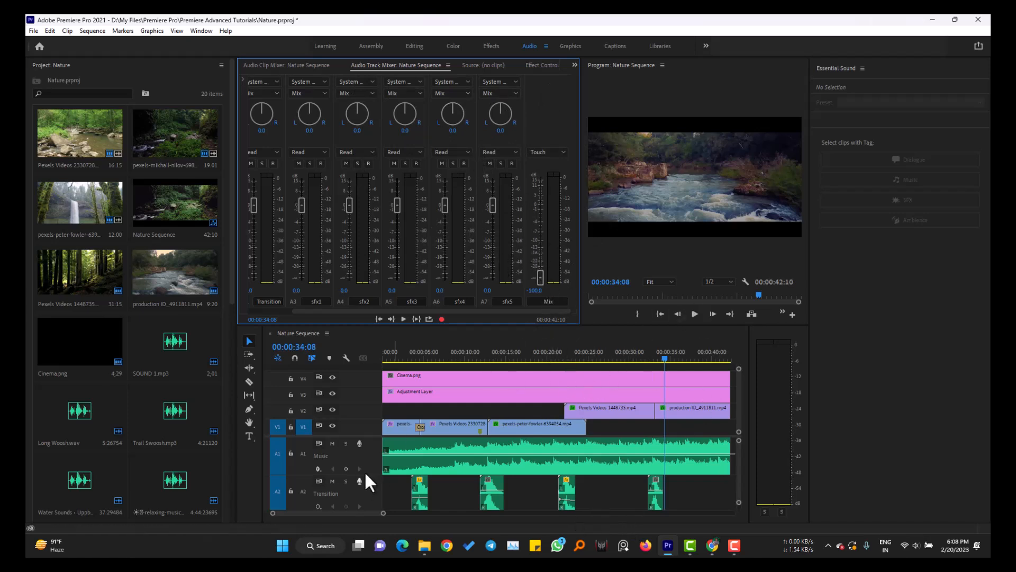
left_click_drag(541, 274, 542, 203)
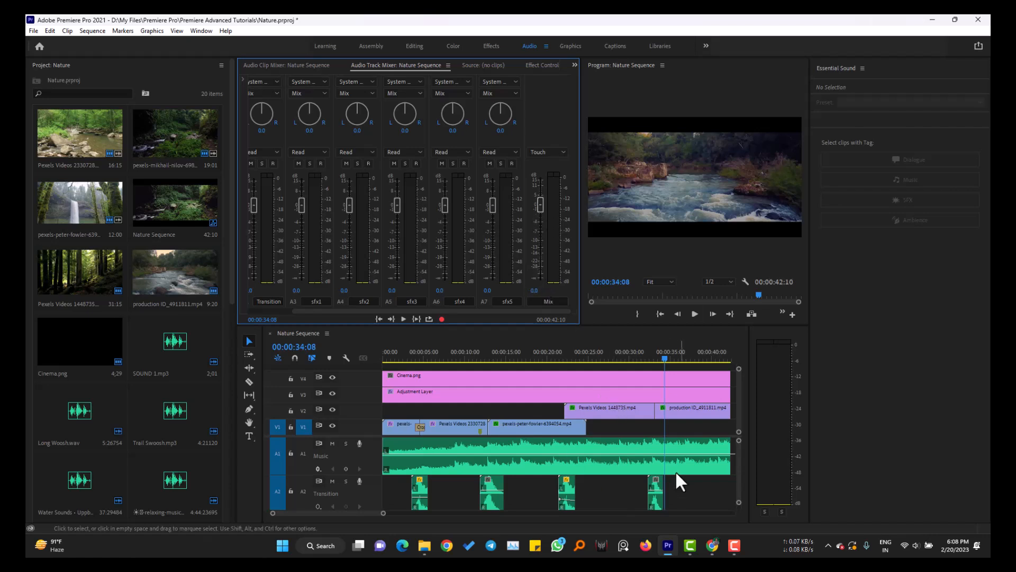
key("space")
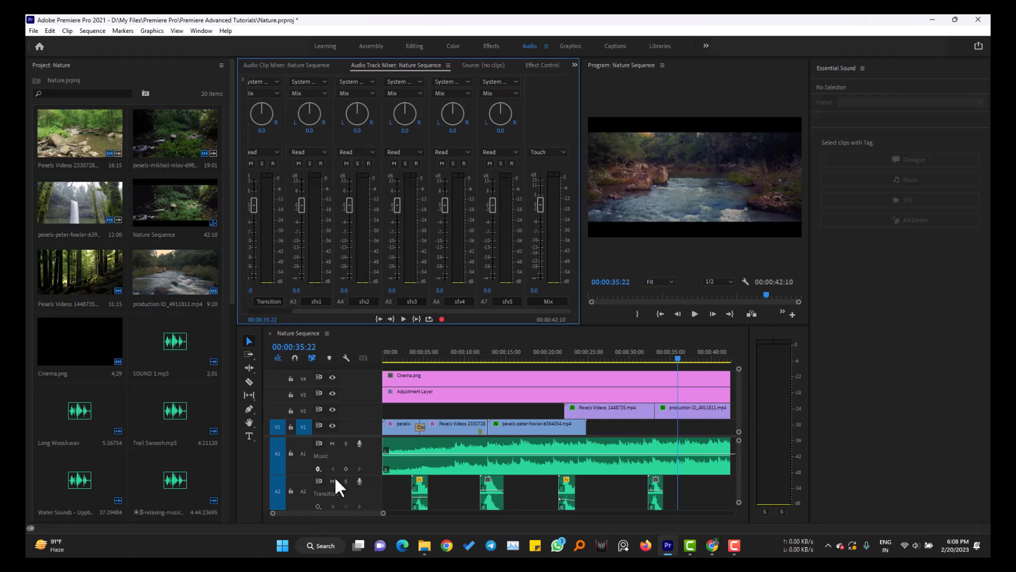
- Add an audio submix track to the sequence and bring its channel strip into view in the mixer
left_click_drag(739, 470, 745, 513)
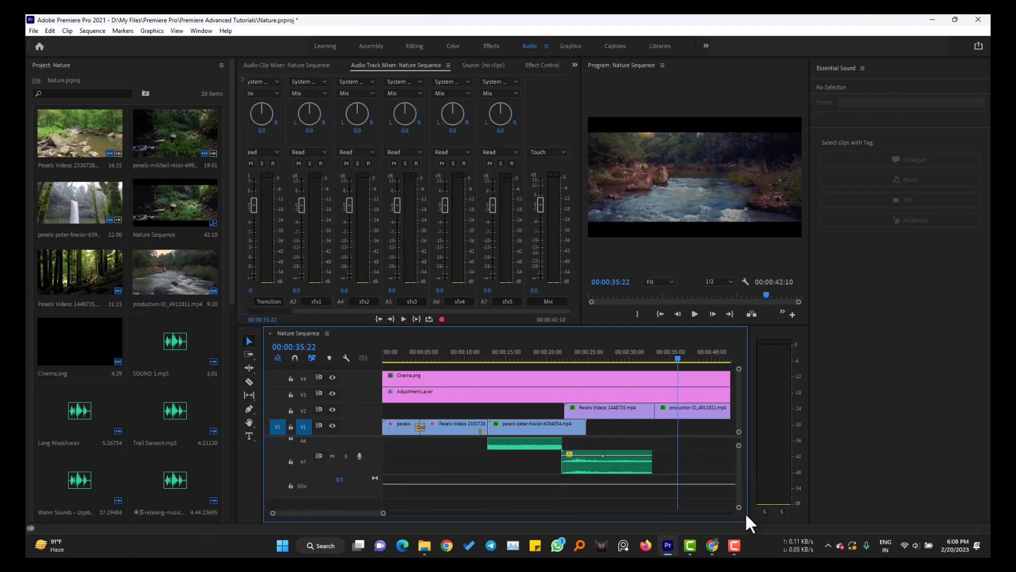
right_click(370, 458)
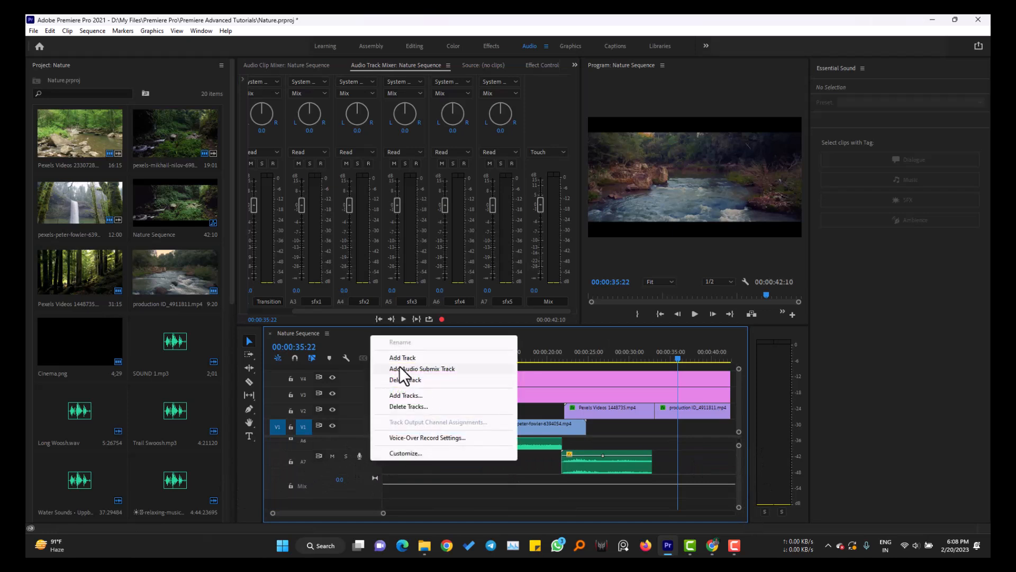
left_click(458, 368)
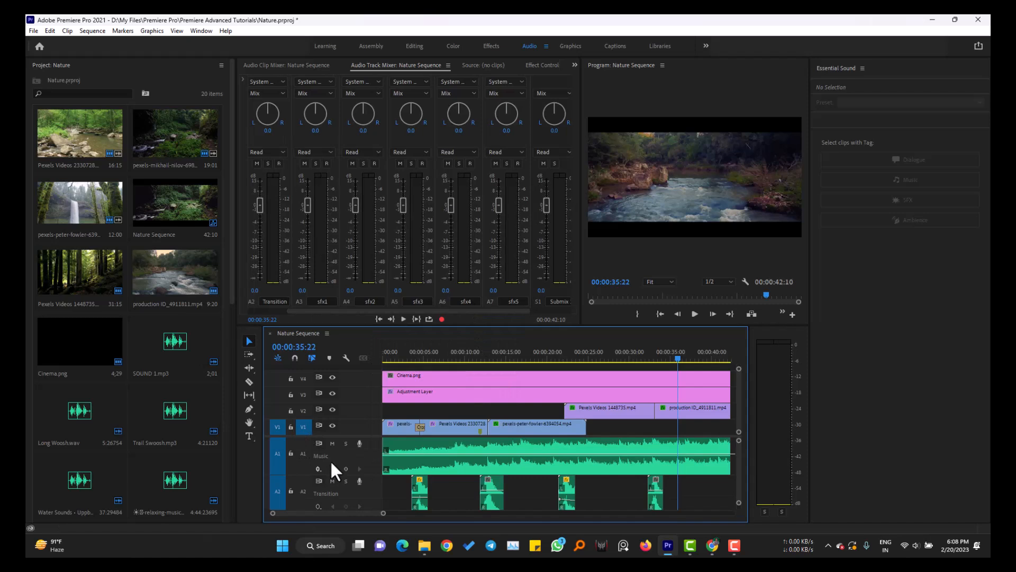
left_click_drag(738, 462, 744, 503)
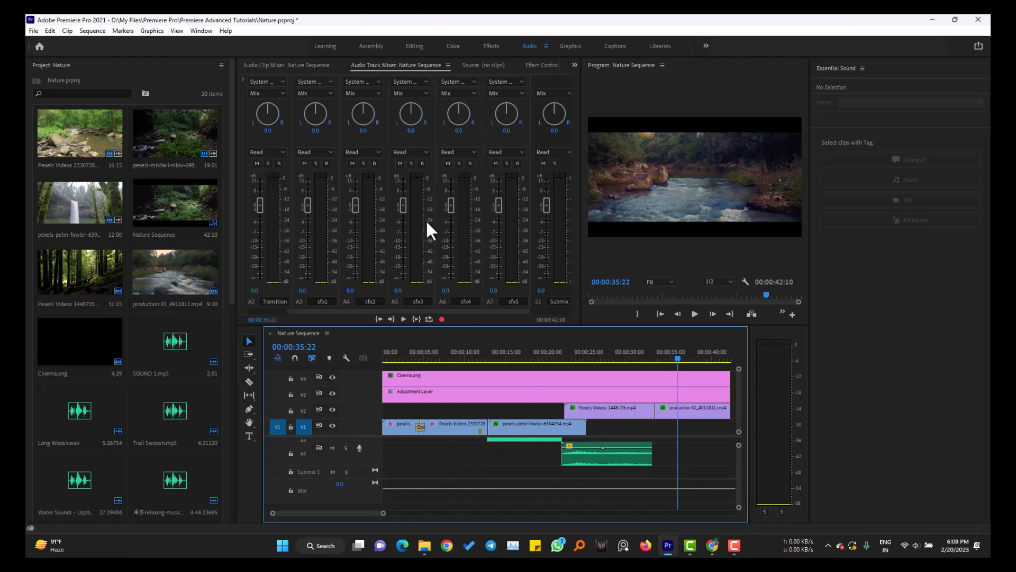
left_click_drag(465, 311, 503, 313)
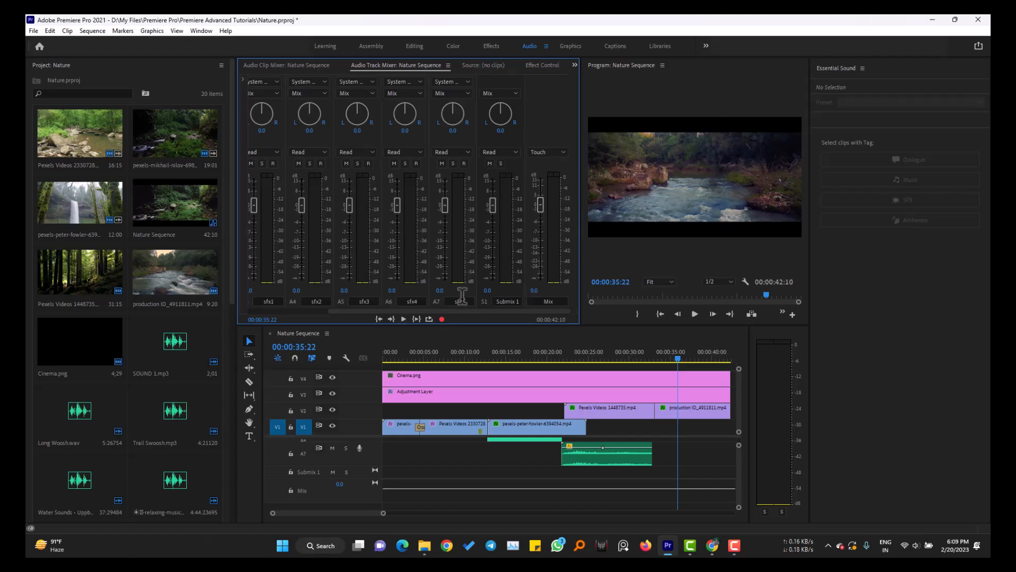
- Route the output of the Music and Transition tracks to Submix 1
left_click_drag(458, 312, 270, 316)
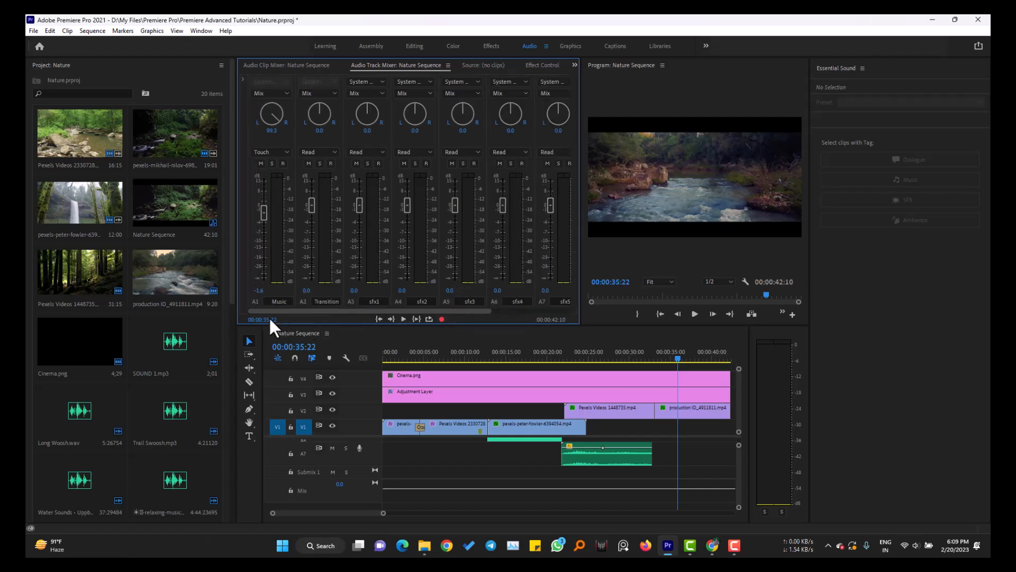
left_click(276, 94)
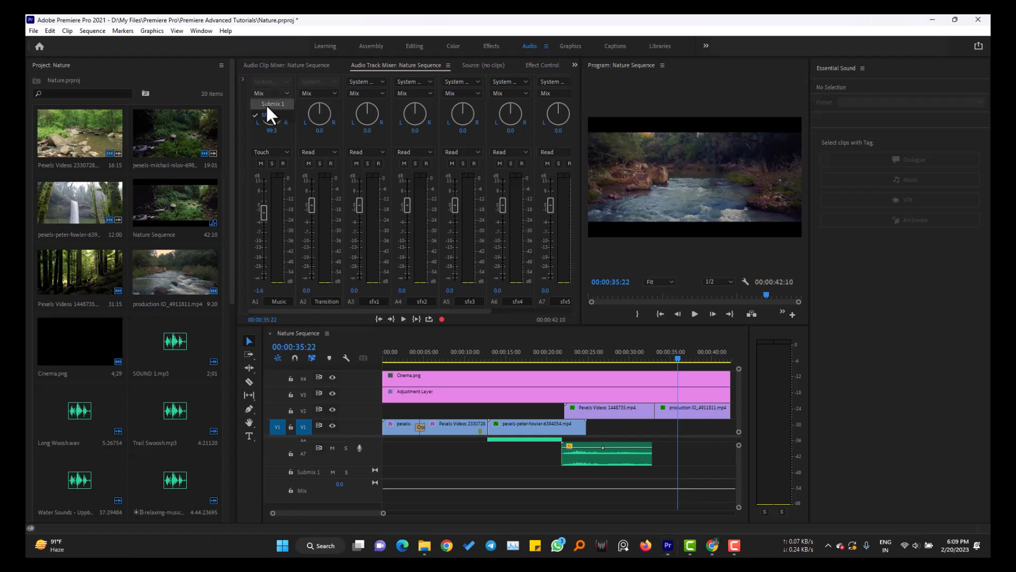
left_click(267, 104)
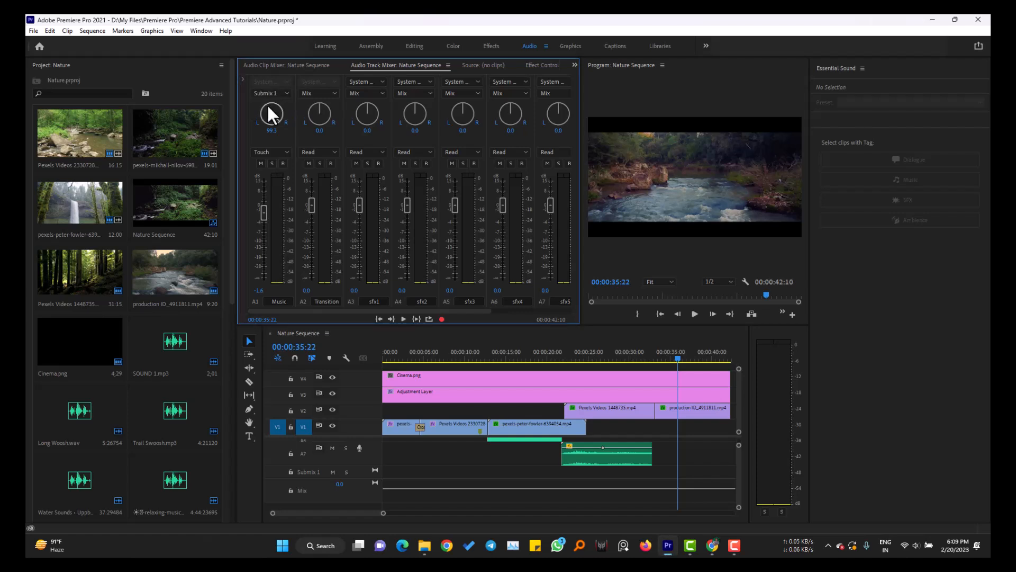
left_click(316, 95)
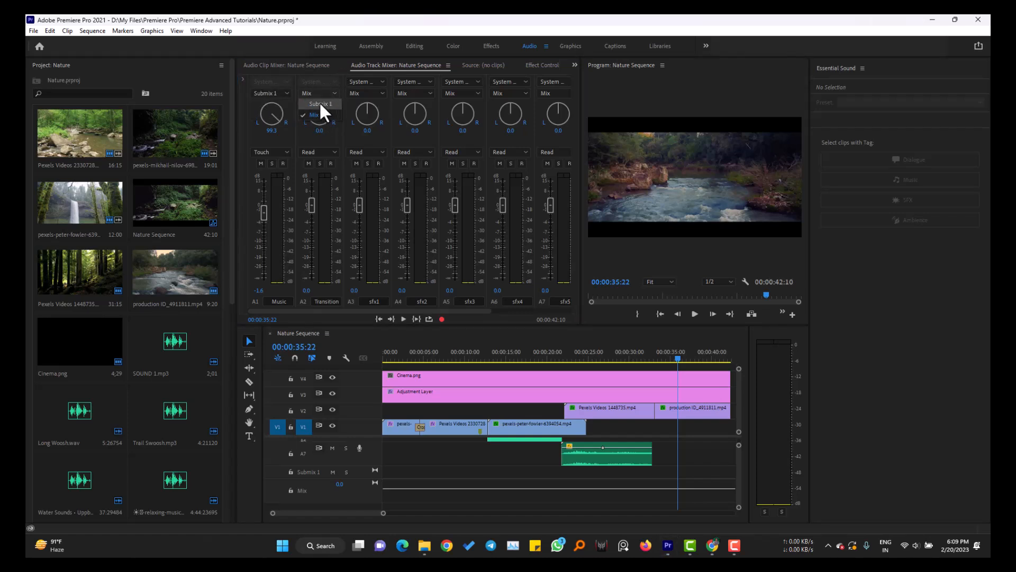
left_click(321, 104)
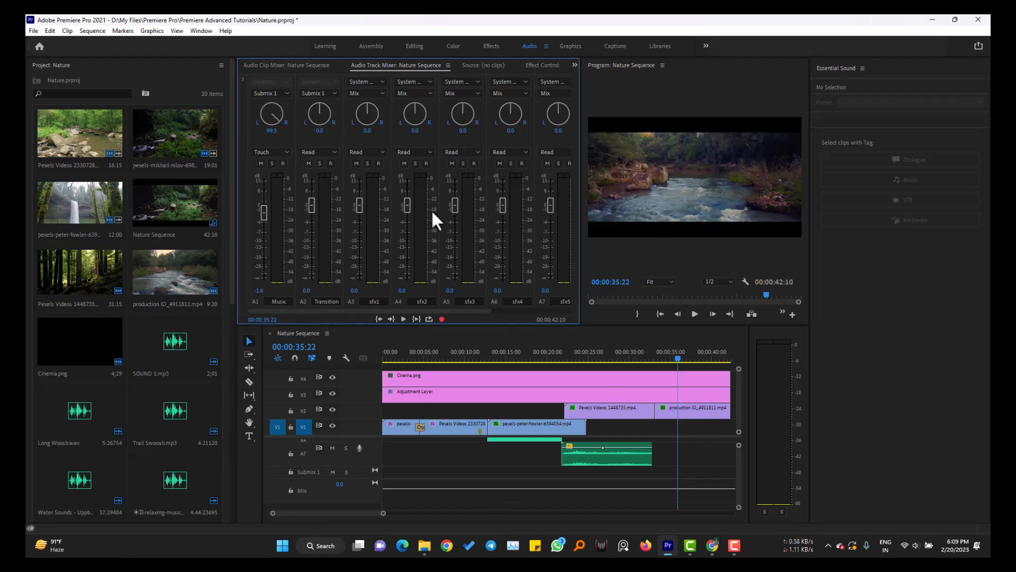
- Play the sequence from 00:00:05:17 and raise the Submix 1 volume to 1.6 during playback
left_click_drag(467, 313, 594, 331)
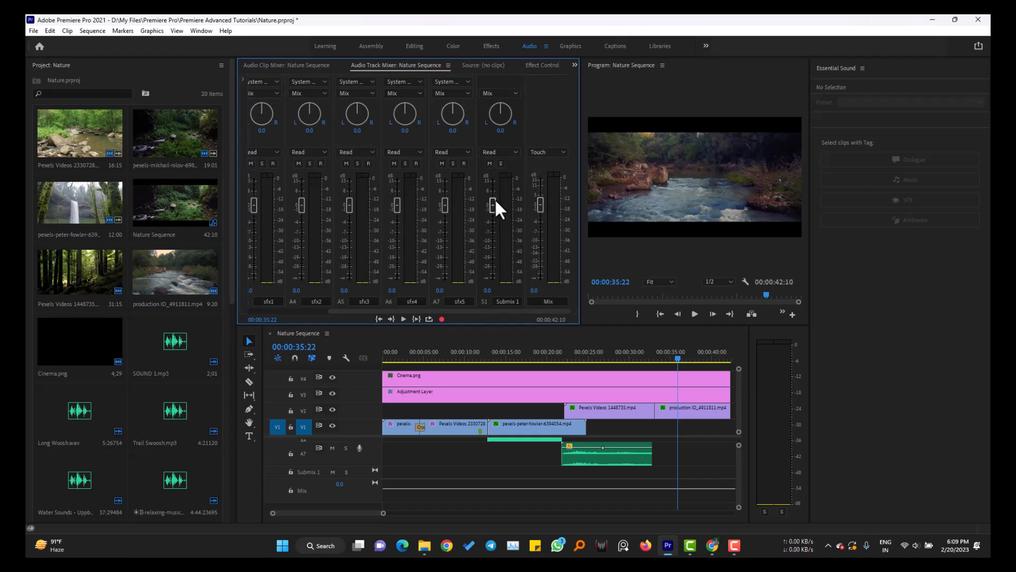
left_click_drag(508, 359, 429, 364)
key("space")
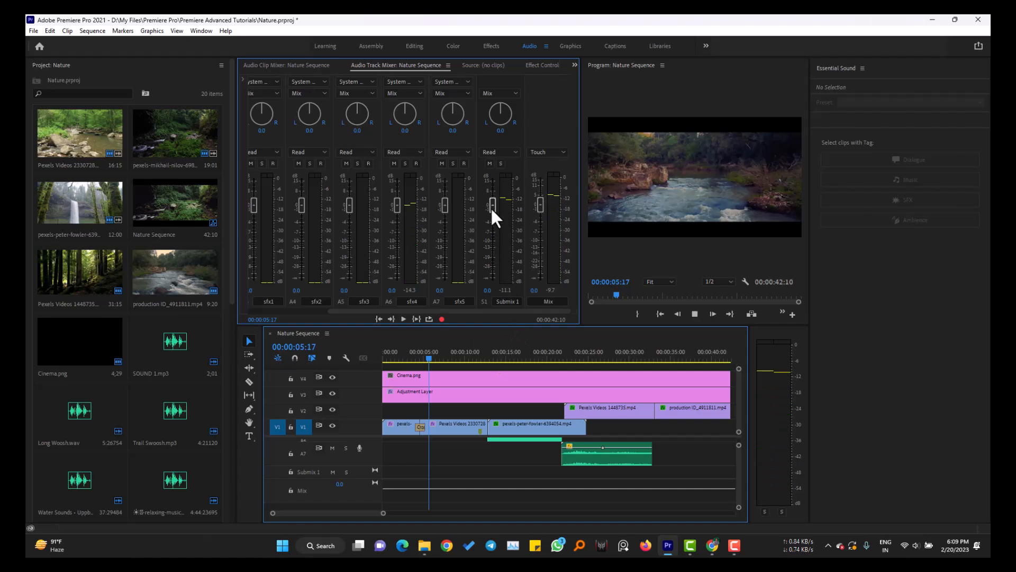
key("space")
key("space")
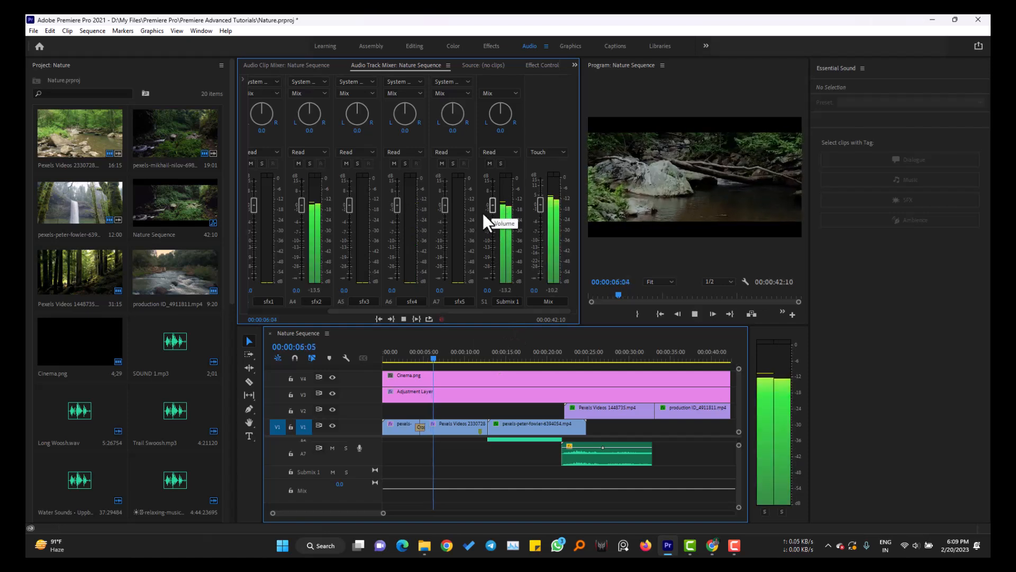
mouse_move(488, 202)
left_mouse_down()
mouse_move(494, 327)
mouse_move(494, 202)
left_mouse_up()
key("space")
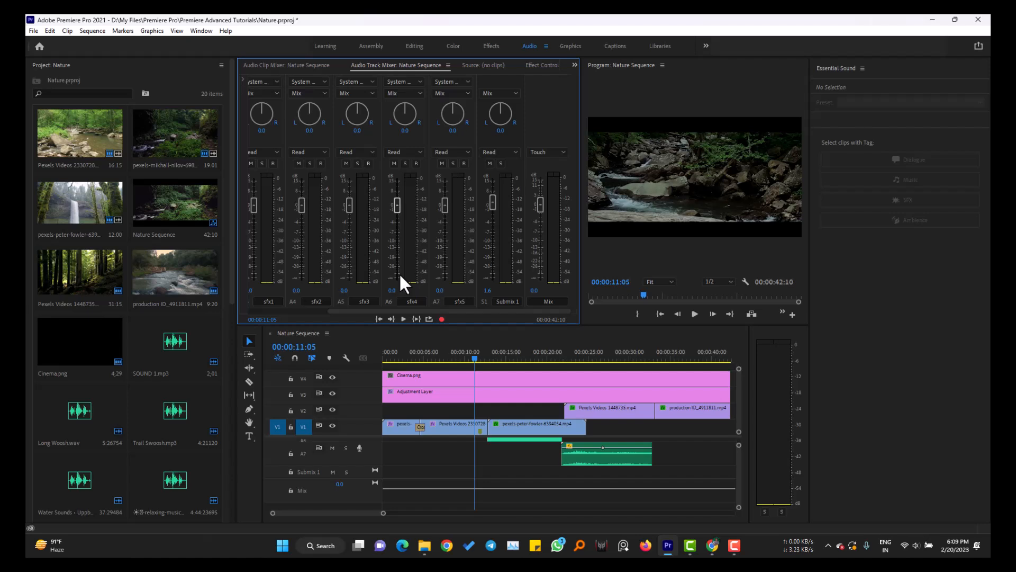
- Add a second audio submix track to the sequence and bring its channel strip into view
left_click(371, 94)
left_click(373, 92)
left_click(361, 469)
right_click(361, 468)
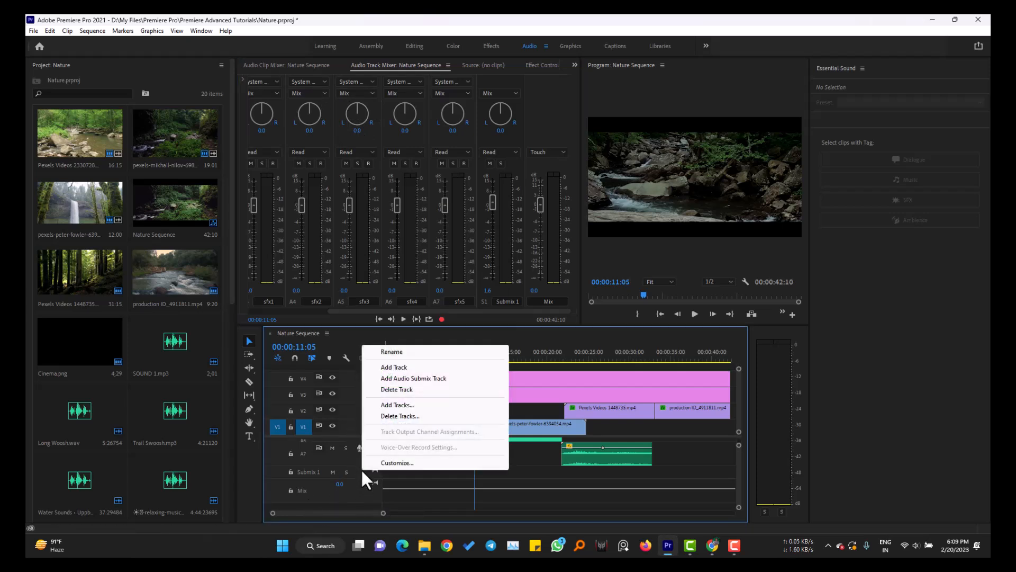
left_click(427, 377)
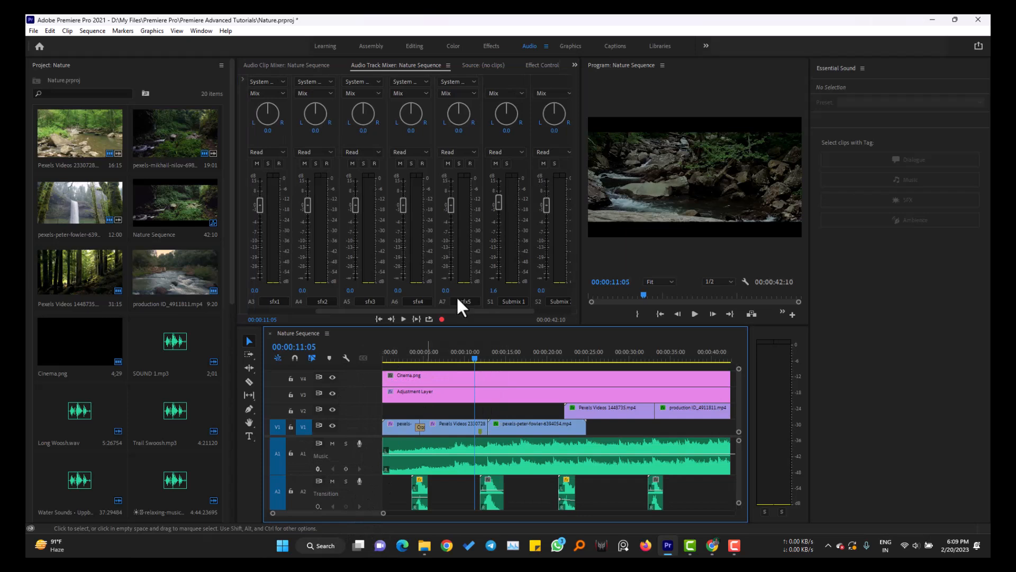
left_click_drag(503, 311, 551, 305)
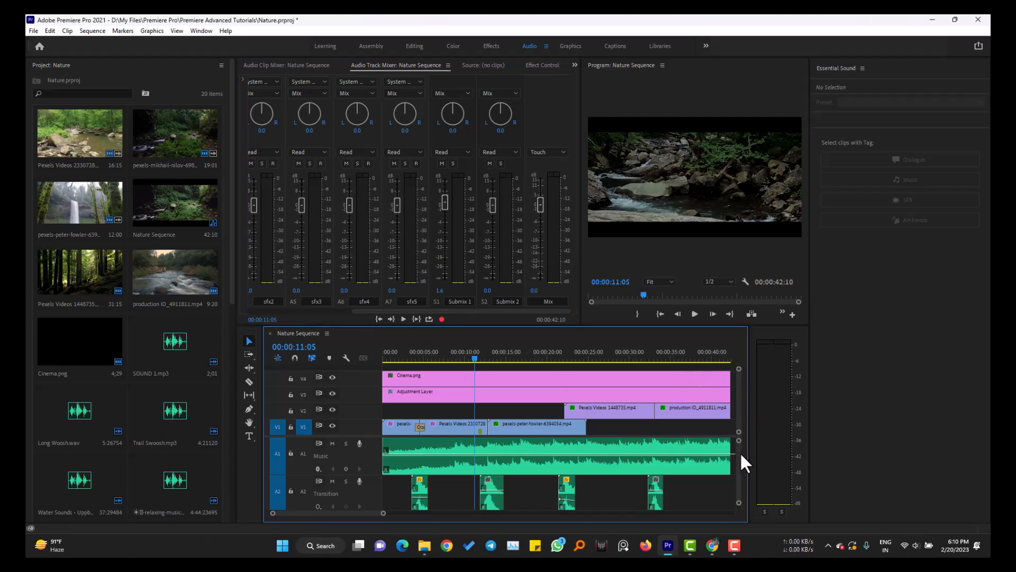
- Delete the Submix 2 and Submix 1 tracks from the sequence
scroll(739, 453, "down", 5)
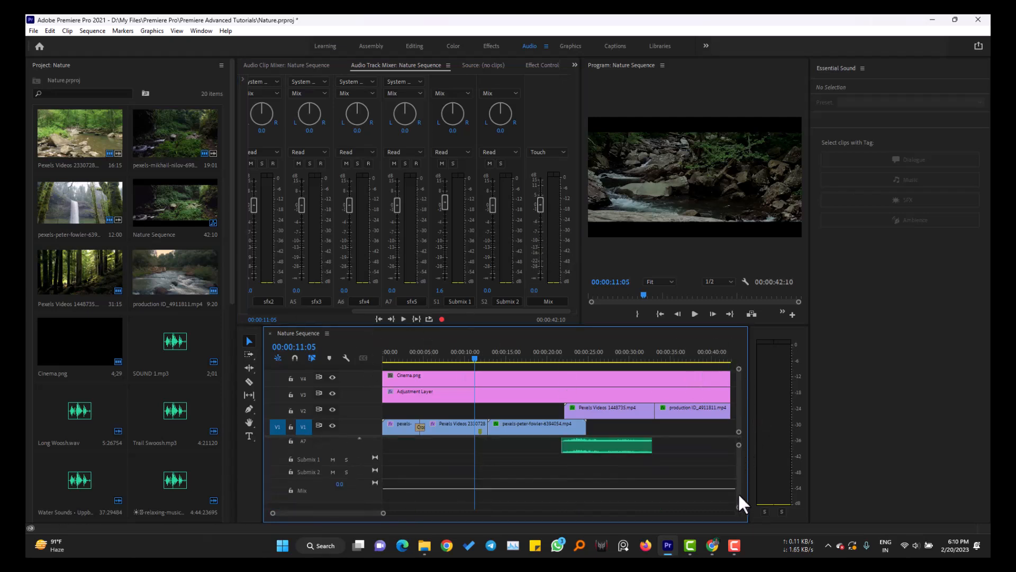
right_click(360, 472)
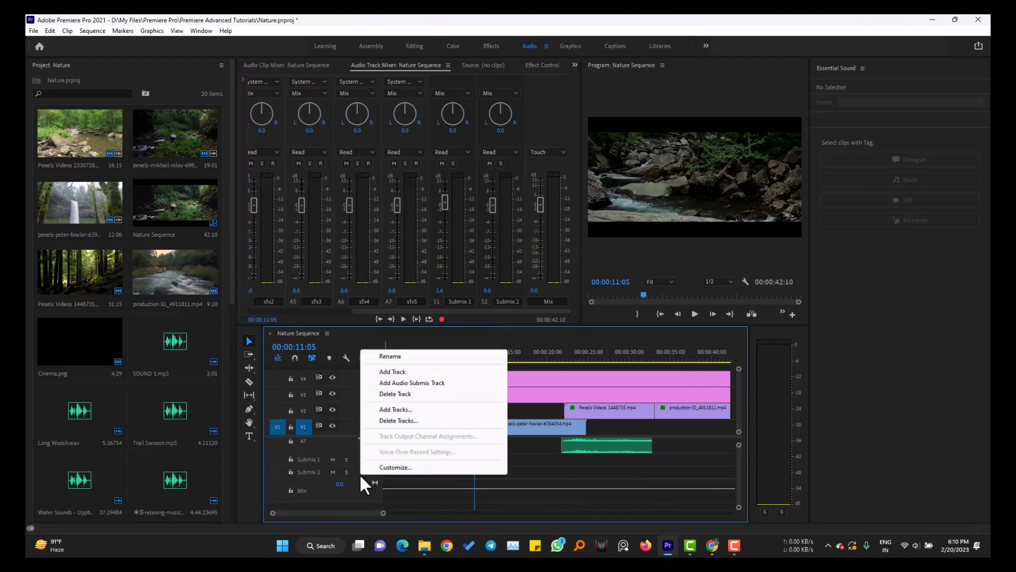
left_click(413, 395)
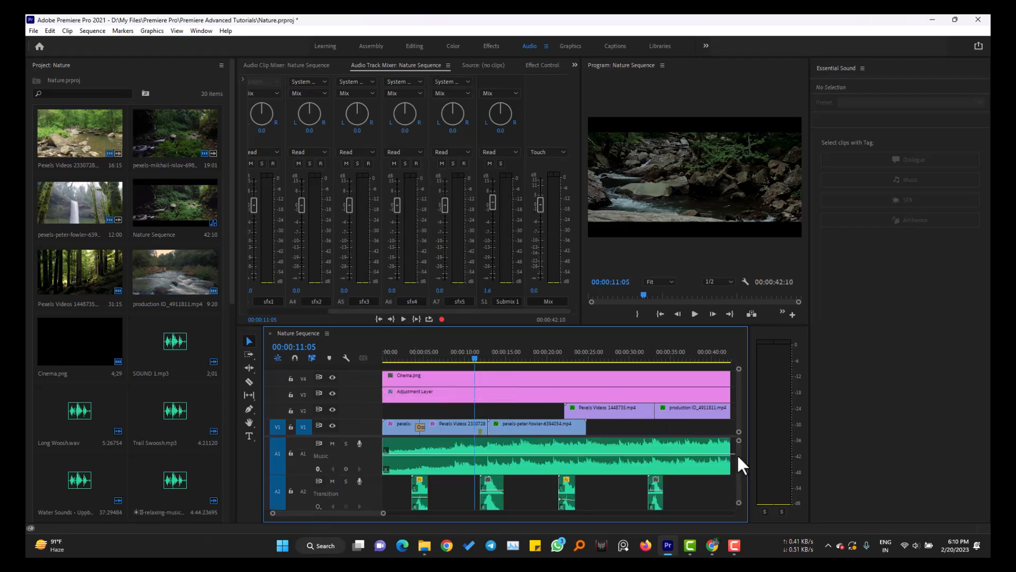
scroll(737, 453, "down", 5)
right_click(365, 471)
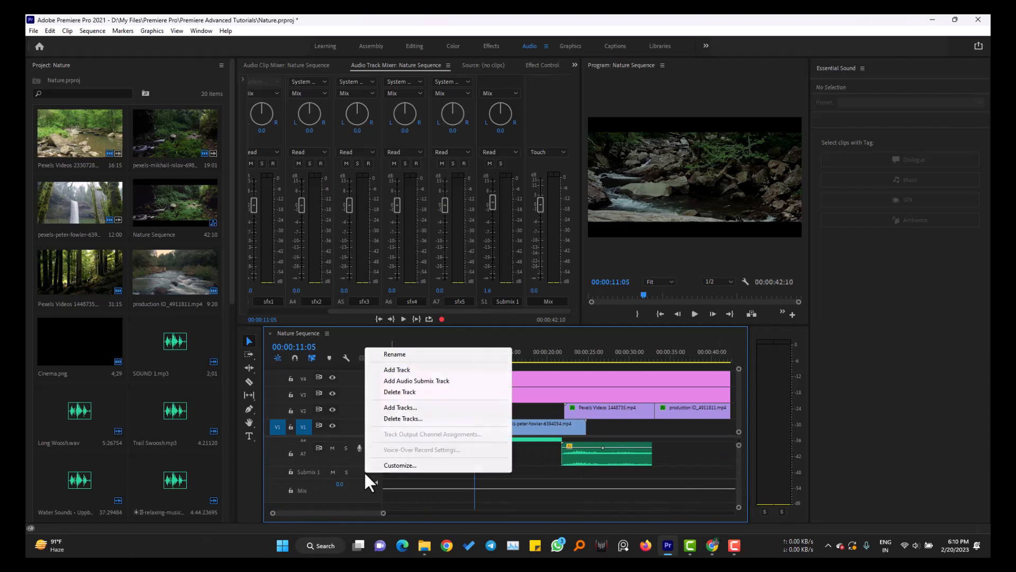
left_click(414, 389)
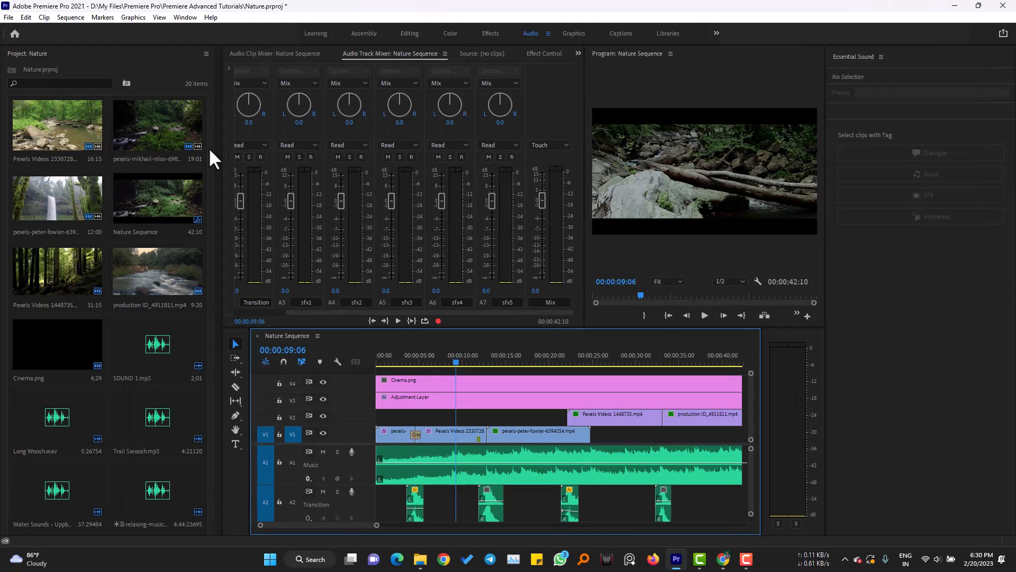
left_click(471, 314)
left_click_drag(403, 325, 310, 333)
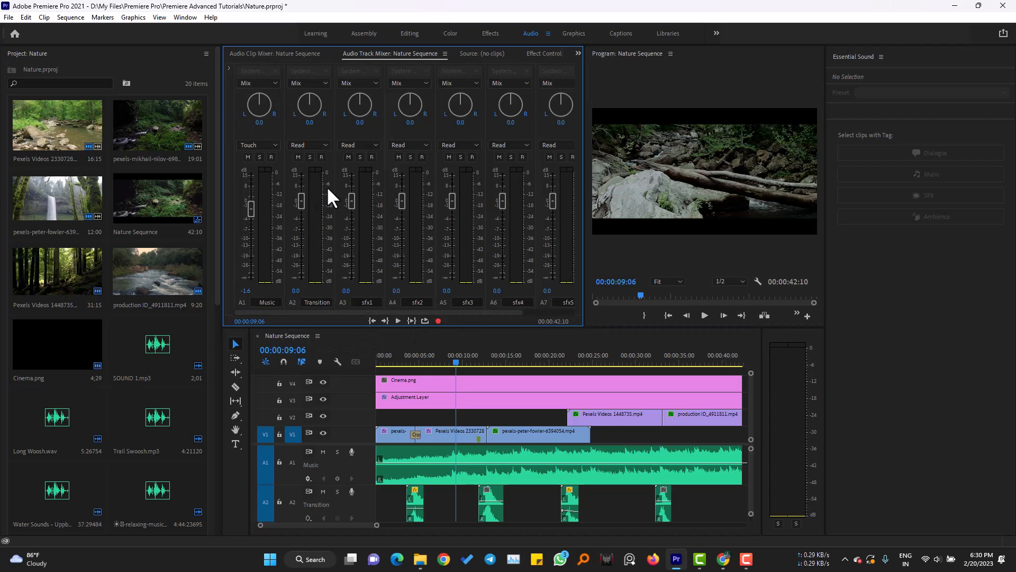
- Expand the mixer's effects and sends area and set the Music track's automation mode to Read
left_click(227, 66)
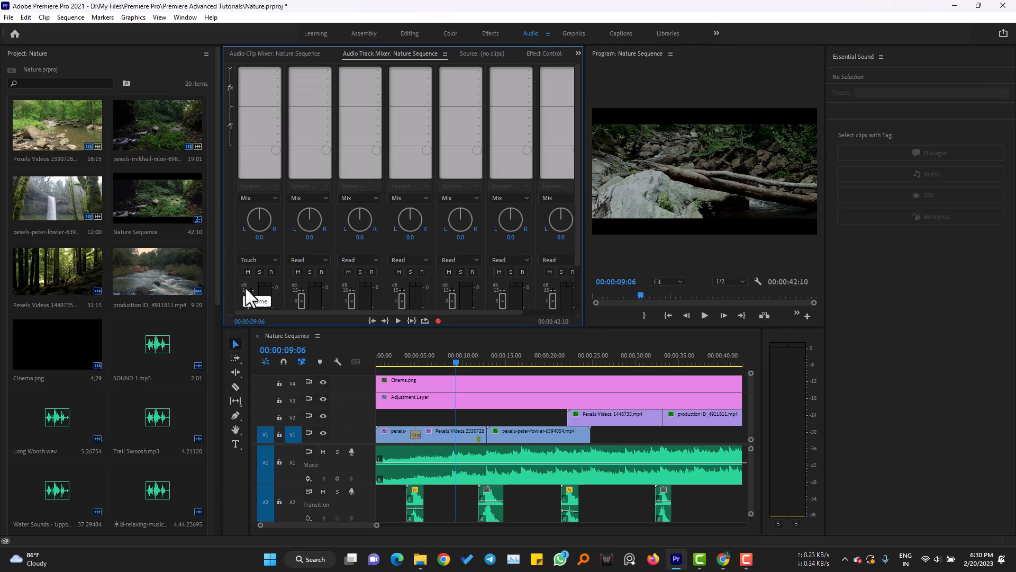
left_click(262, 260)
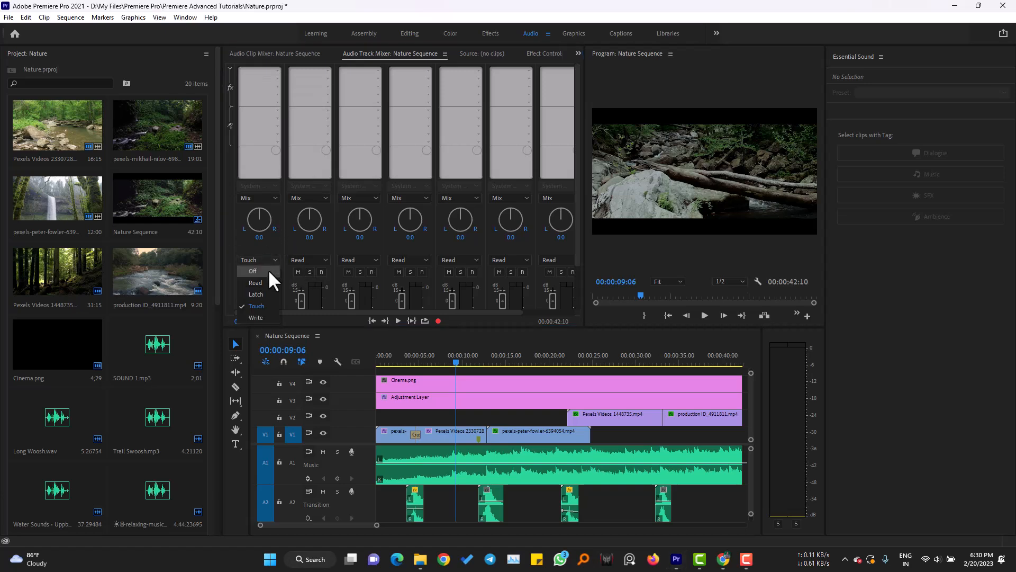
left_click(262, 279)
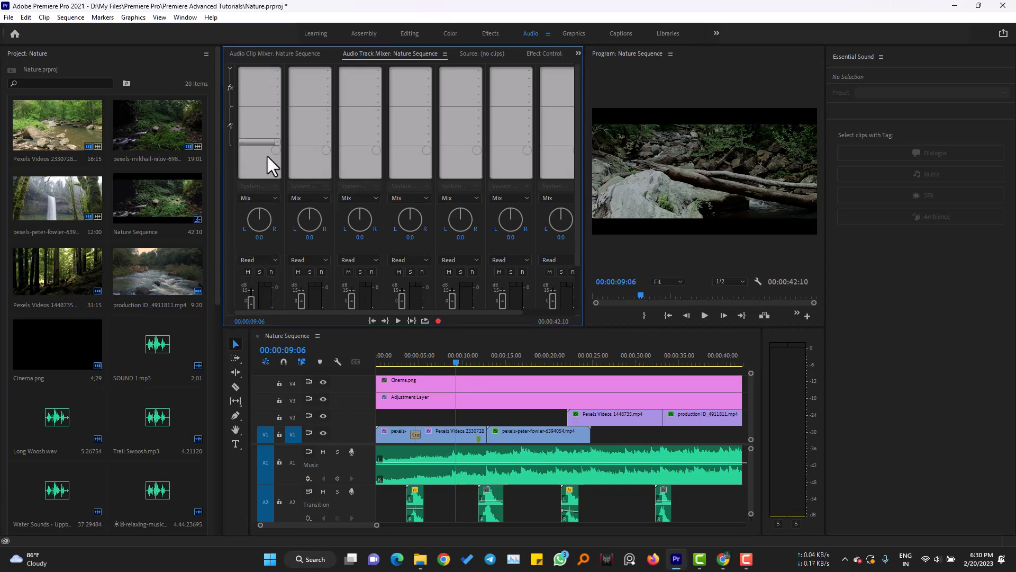
- Add the Pitch Shifter effect to the first effect slot of the Music track
left_click(274, 69)
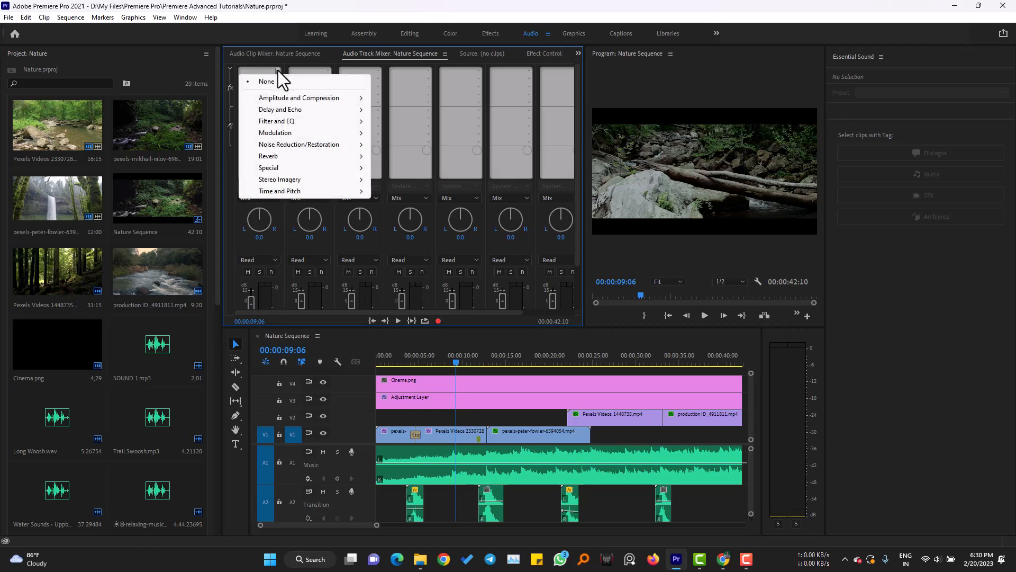
mouse_move(295, 191)
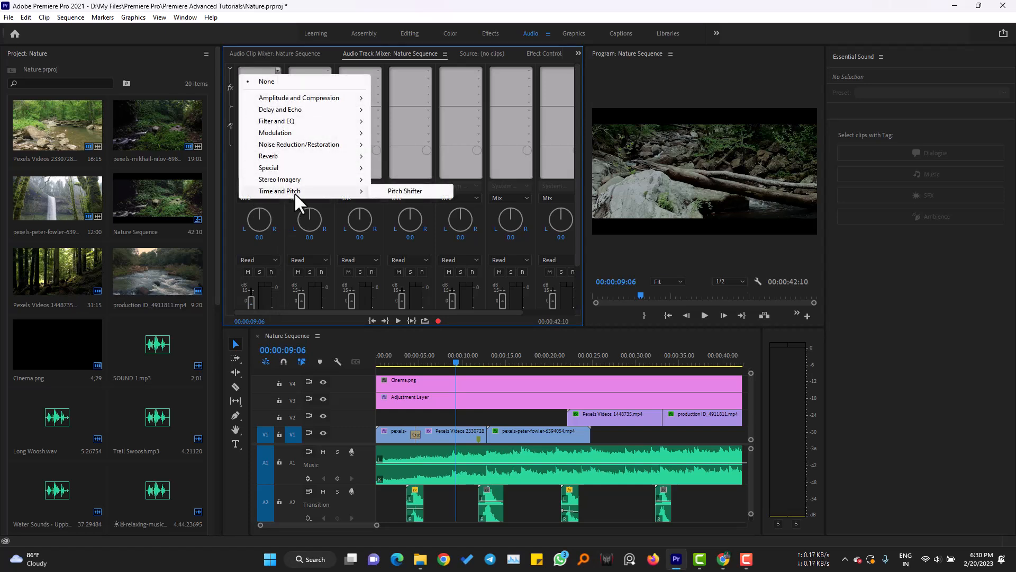
left_click(421, 191)
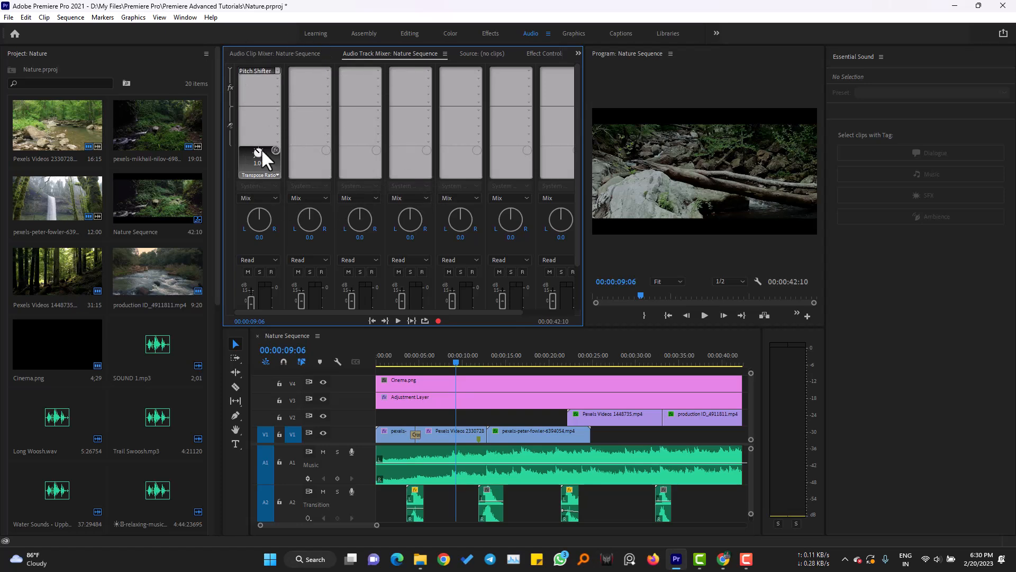
- Lower the Pitch Shifter's Transpose Ratio to 0.50 and play the sequence from 00:00:09:06 to hear the change
left_click_drag(253, 149, 261, 183)
left_click_drag(238, 148, 221, 157)
key("space")
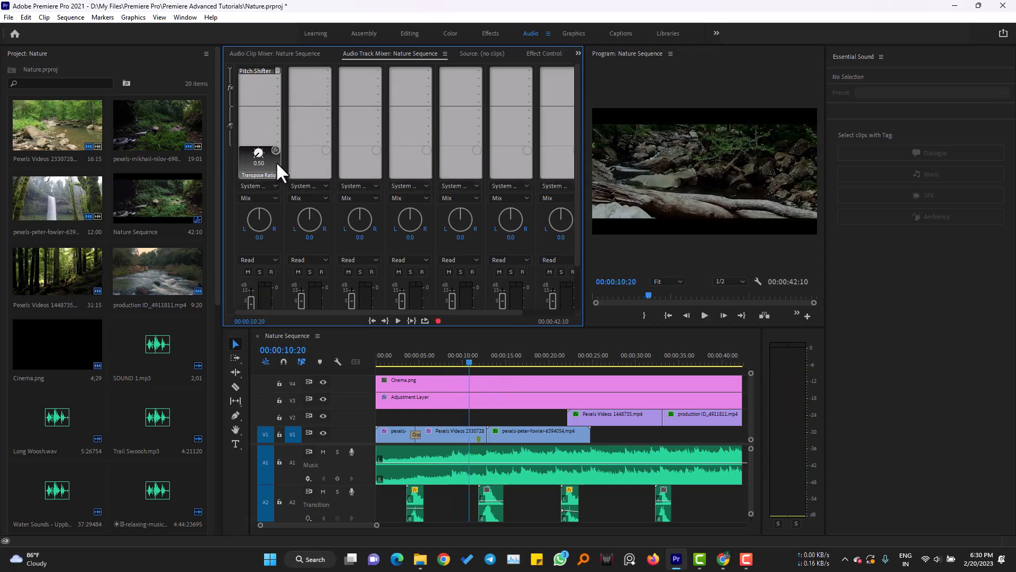
- Raise the Pitch Shifter's Transpose Ratio to 2.00, play the sequence and stop at 00:00:12:24
left_click_drag(253, 154, 255, 129)
key("space")
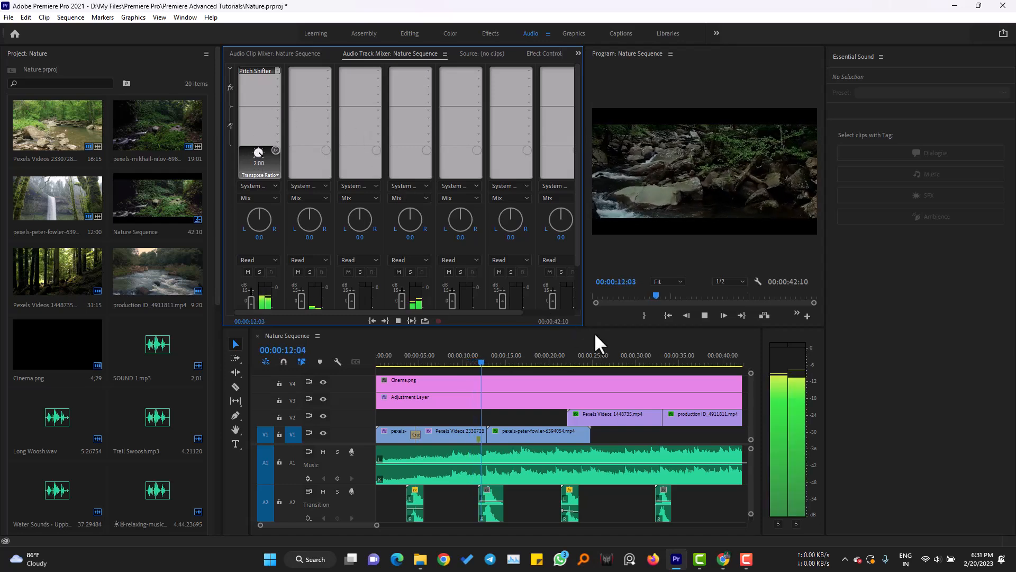
key("space")
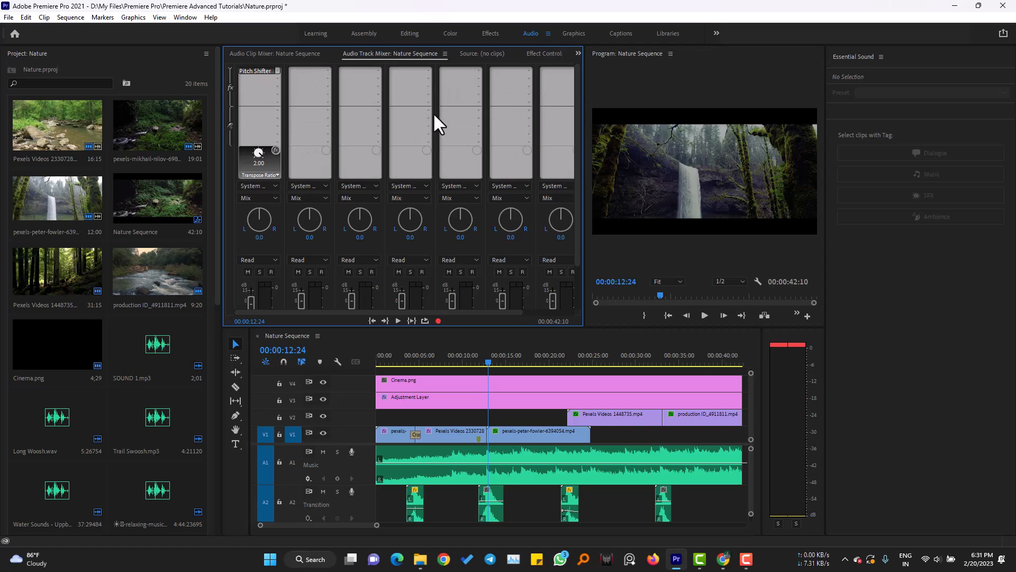
- Remove the Pitch Shifter from the Music track and put the Amplify effect in its first effect slot
left_click(275, 71)
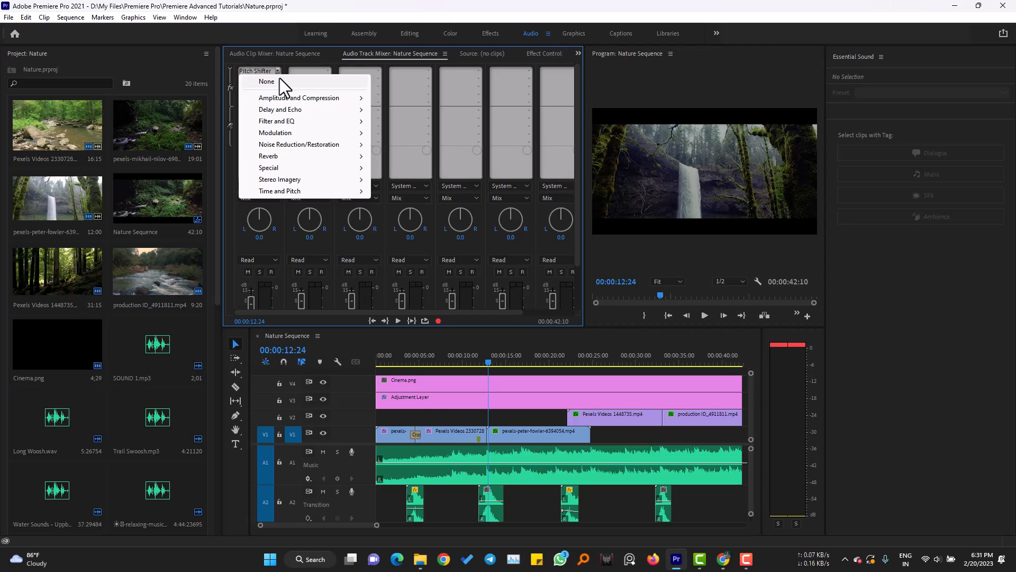
left_click(280, 81)
left_click(277, 71)
mouse_move(290, 96)
left_click(373, 97)
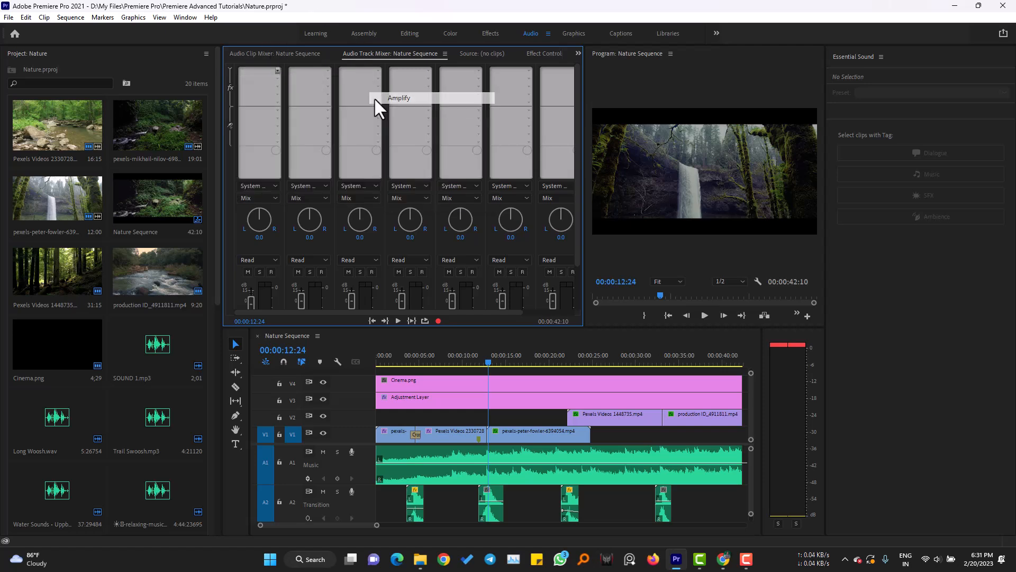
- Add the Delay effect to the second effect slot of the Music track
left_click(278, 77)
mouse_move(295, 117)
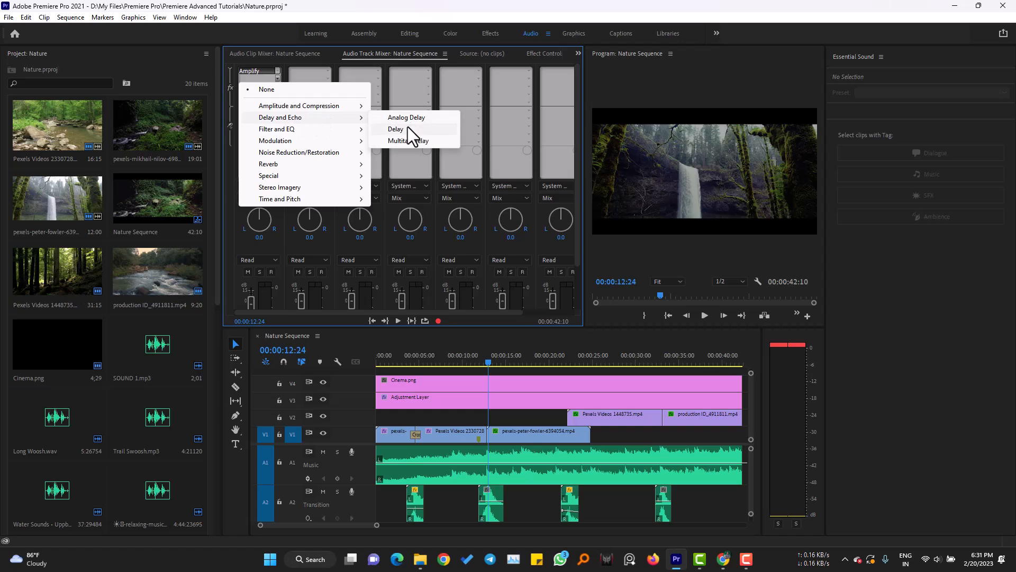
left_click(408, 129)
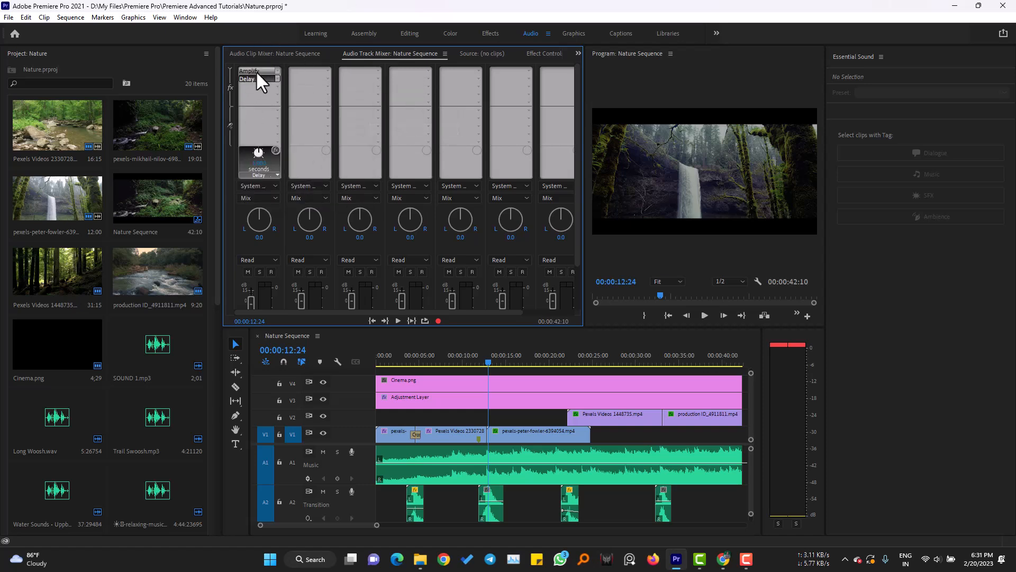
- Remove the Amplify and Delay effects from the Music track
left_click(276, 71)
left_click(284, 81)
left_click(278, 77)
left_click(289, 91)
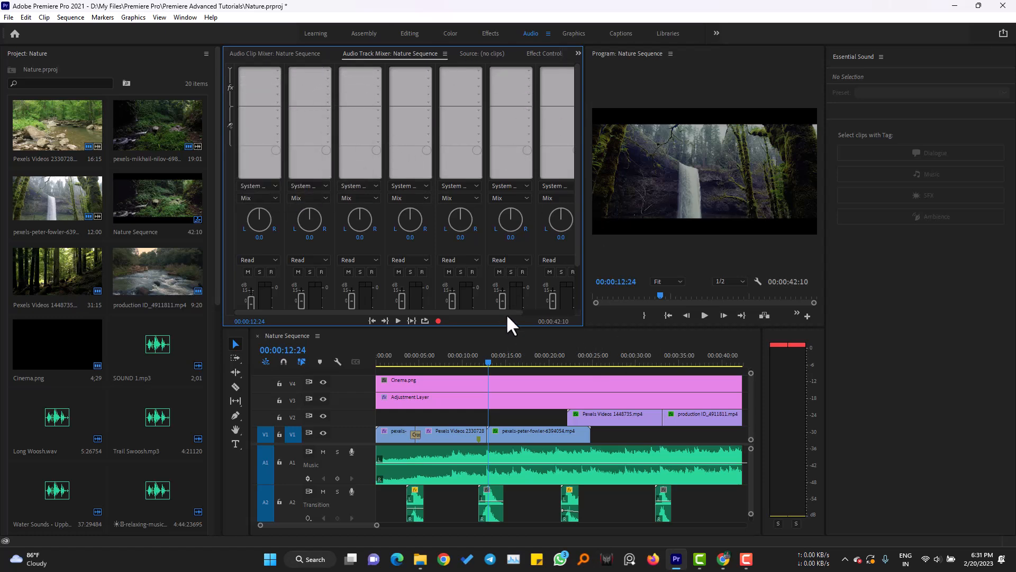
scroll(507, 313, "right", 2)
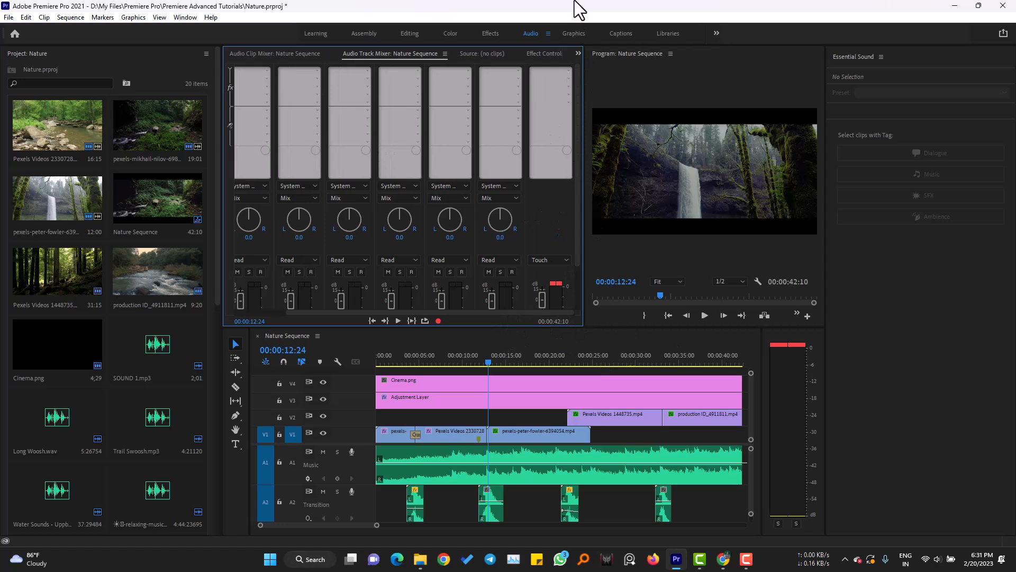